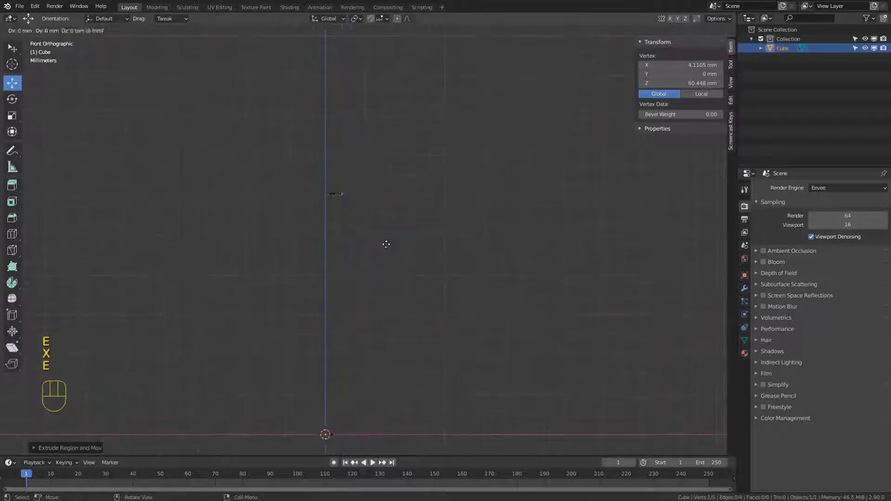
# Step: Extrude the profile's vertices to outline the upper cup and the curved bell below the origin
pyautogui.moveTo(375, 182); pyautogui.dragTo(380, 177)
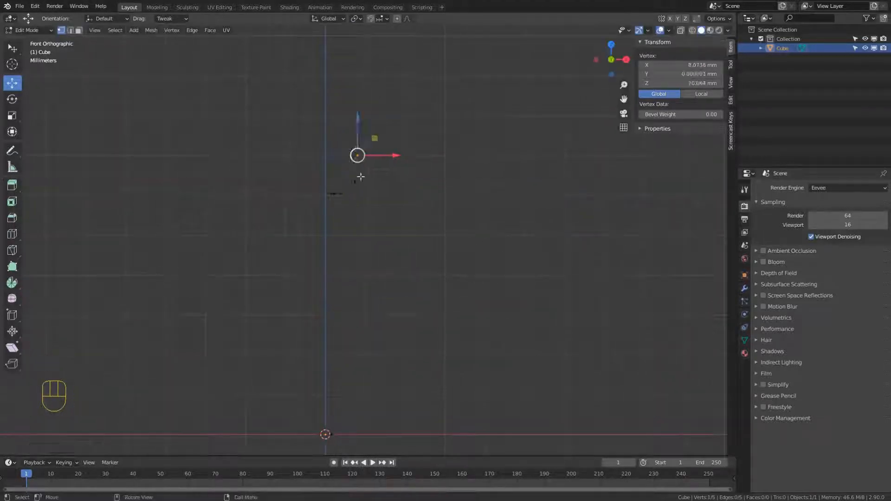
pyautogui.click(356, 150)
pyautogui.press('Tab')
pyautogui.keyDown('alt'); pyautogui.keyDown('shift'); pyautogui.moveTo(341, 285); pyautogui.dragTo(324, 136); pyautogui.keyUp('shift'); pyautogui.keyUp('alt')
pyautogui.press('Tab')
pyautogui.click(317, 290)
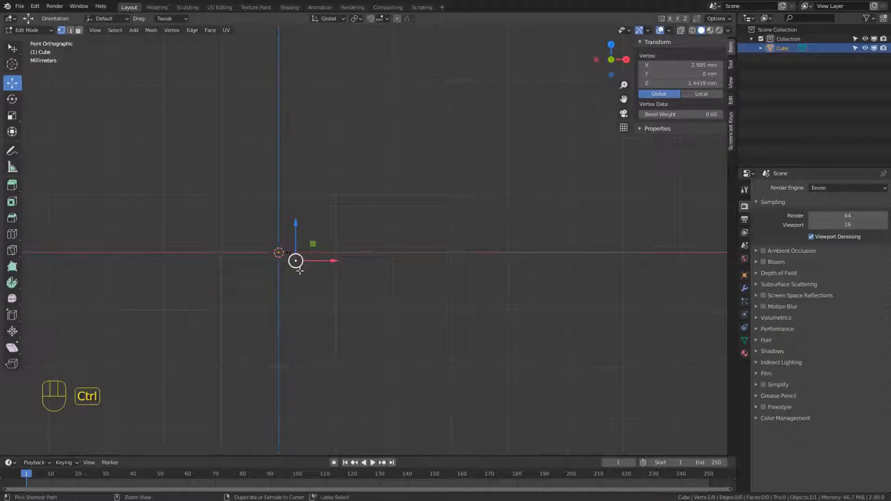
# Step: Add a Screw modifier to the profile to revolve it 360° around the Z axis
pyautogui.press('Tab')
pyautogui.click(744, 288)
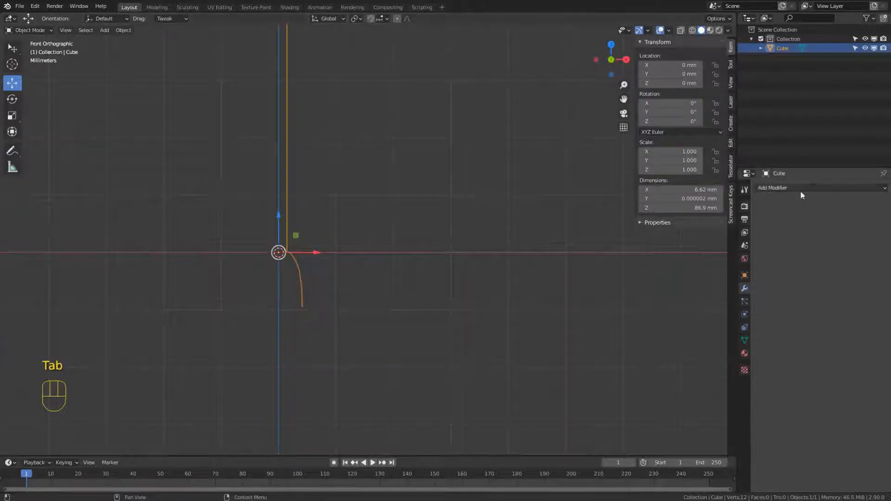
pyautogui.click(801, 191)
pyautogui.click(710, 282)
pyautogui.scroll(-3, 510, 209)
pyautogui.keyDown('shift'); pyautogui.moveTo(510, 208); pyautogui.dragTo(386, 277, button='middle'); pyautogui.keyUp('shift')
pyautogui.press('KP_1')
pyautogui.scroll(4, 436, 278)
# Step: Reshape the bell's lower profile vertices in wireframe display, extending its bottom rim down to about Z -12.26 mm
pyautogui.press('Tab')
pyautogui.keyDown('shift'); pyautogui.moveTo(385, 372); pyautogui.dragTo(407, 316, button='middle'); pyautogui.keyUp('shift')
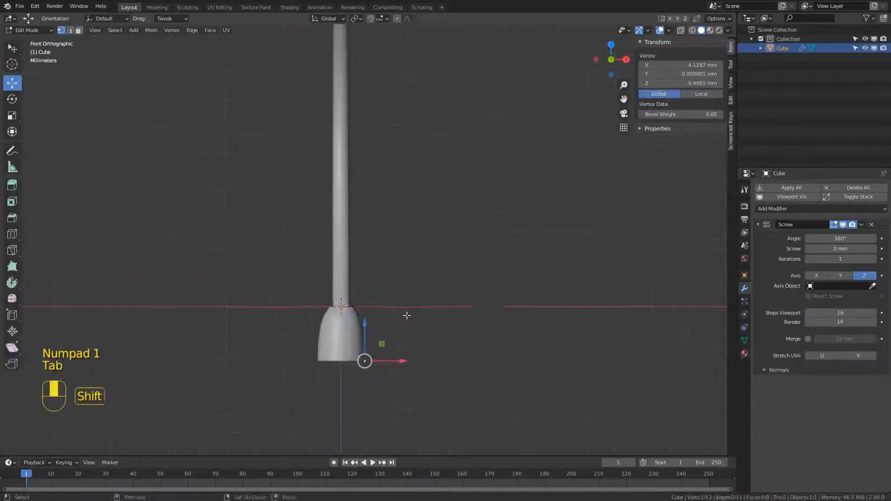
pyautogui.press('z')
pyautogui.hotkey('alt', 'a')
pyautogui.press('c')
pyautogui.moveTo(372, 329)
pyautogui.mouseDown()
pyautogui.moveTo(370, 352)
pyautogui.moveTo(402, 345)
pyautogui.mouseUp()
pyautogui.scroll(-5, 402, 315)
pyautogui.press('Tab')
pyautogui.keyDown('shift'); pyautogui.moveTo(404, 280); pyautogui.dragTo(404, 303, button='middle'); pyautogui.keyUp('shift')
pyautogui.scroll(2, 404, 303)
pyautogui.press('Tab')
pyautogui.moveTo(409, 332); pyautogui.dragTo(400, 334)
pyautogui.press('c')
pyautogui.press('Tab')
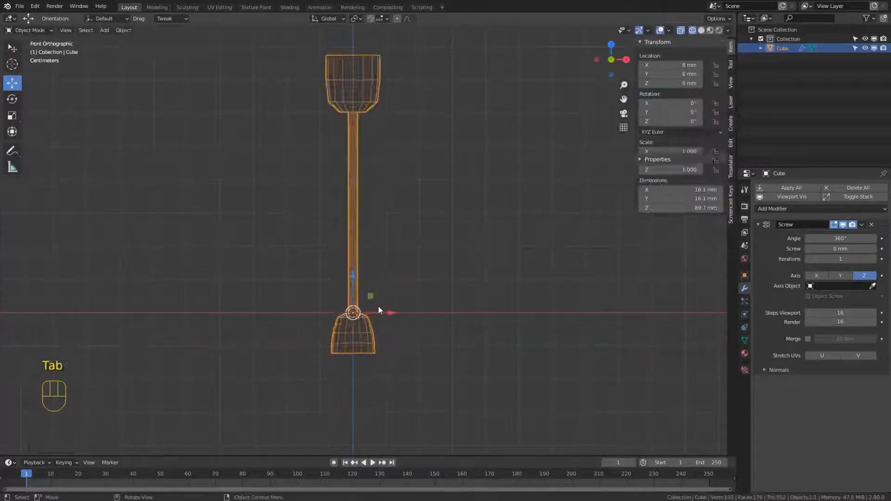
# Step: Apply the Screw modifier and add a Subdivision modifier with viewport levels 0
pyautogui.scroll(-3, 413, 297)
pyautogui.press('z')
pyautogui.scroll(2, 534, 270)
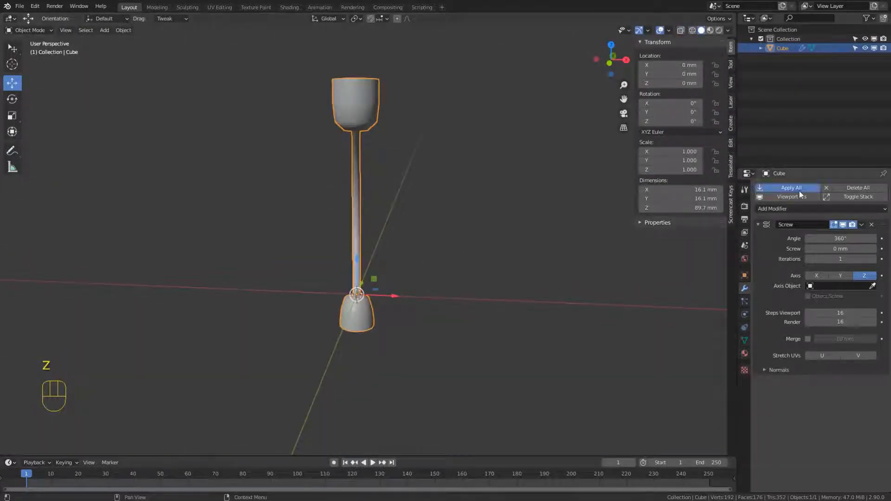
pyautogui.click(799, 189)
pyautogui.click(780, 208)
pyautogui.click(712, 342)
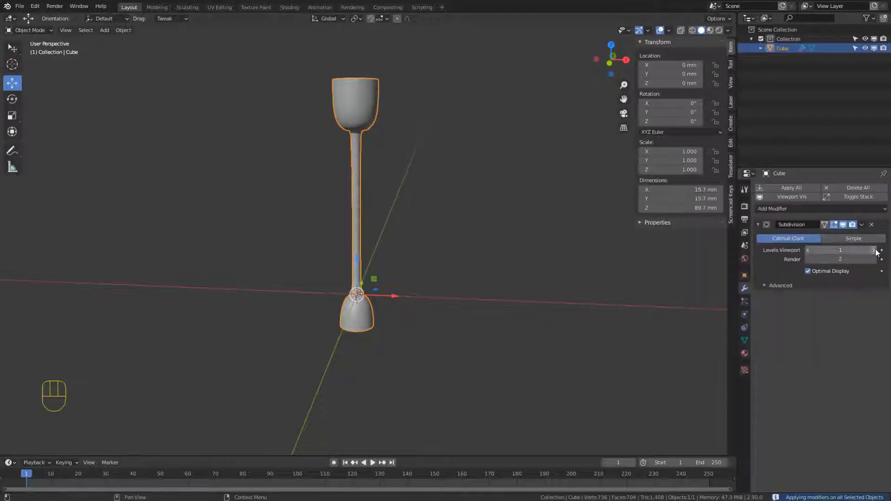
pyautogui.click(808, 249)
# Step: Add two loop cuts around the stem and spread them along Z toward its ends
pyautogui.press('Tab')
pyautogui.hotkey('ctrl', 'r')
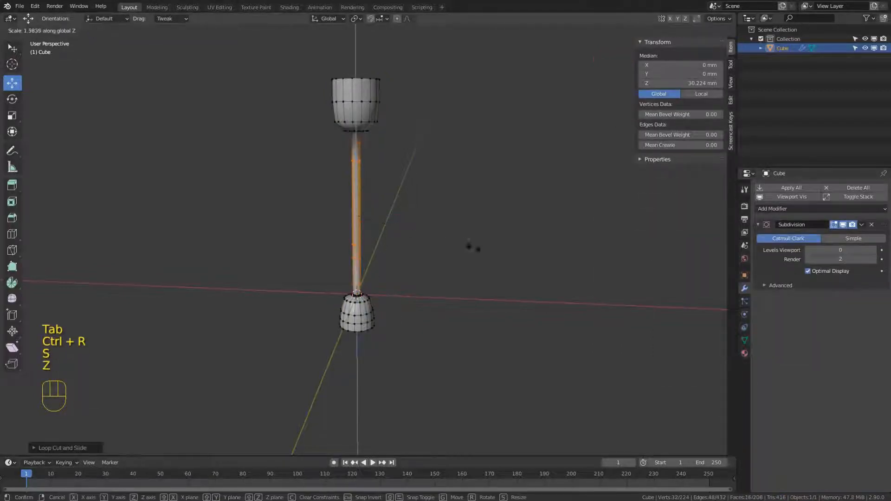
pyautogui.click(526, 263)
# Step: Grid-fill the open top rim of the cup and add a supporting loop cut just below it
pyautogui.keyDown('alt'); pyautogui.click(352, 122); pyautogui.keyUp('alt')
pyautogui.hotkey('ctrl', 'f')
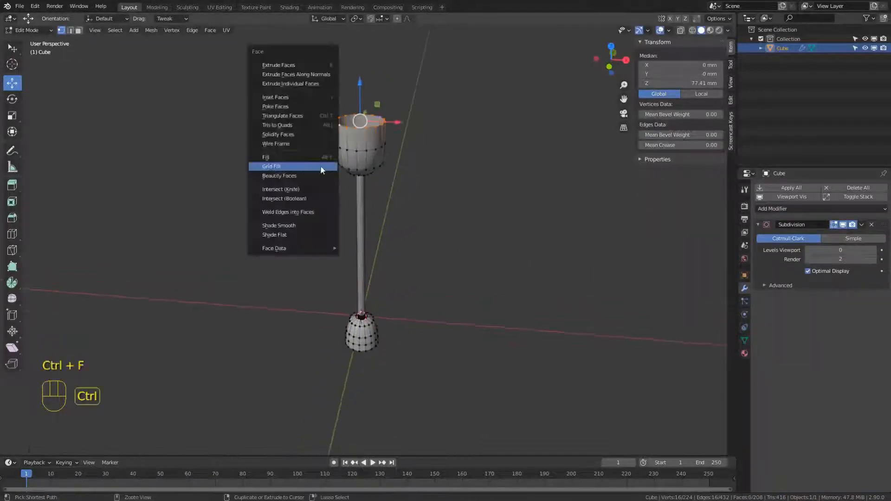
pyautogui.click(320, 165)
pyautogui.hotkey('ctrl', 'r')
pyautogui.click(367, 134)
pyautogui.press('Tab')
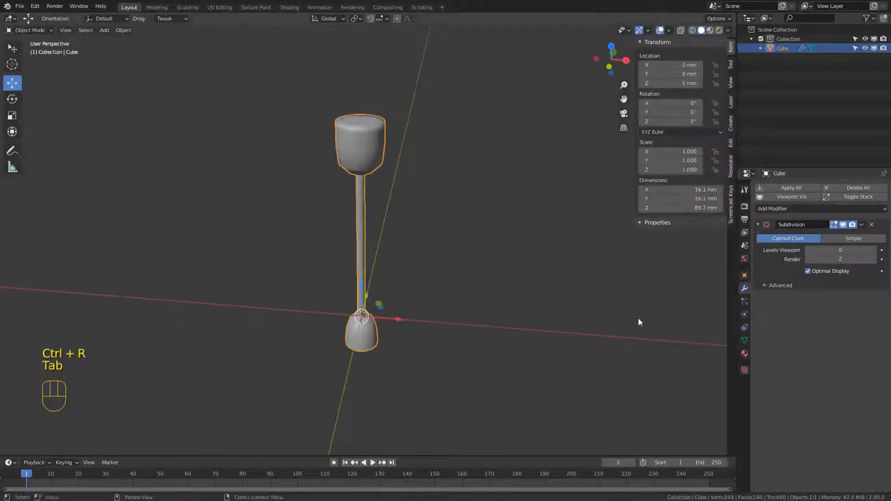
# Step: Grid-fill the open bottom rim of the bell and add a supporting loop cut just above it
pyautogui.keyDown('alt'); pyautogui.moveTo(463, 345); pyautogui.dragTo(453, 323); pyautogui.keyUp('alt')
pyautogui.keyDown('alt'); pyautogui.keyDown('shift'); pyautogui.moveTo(365, 379); pyautogui.dragTo(385, 288); pyautogui.keyUp('shift'); pyautogui.keyUp('alt')
pyautogui.press('Tab')
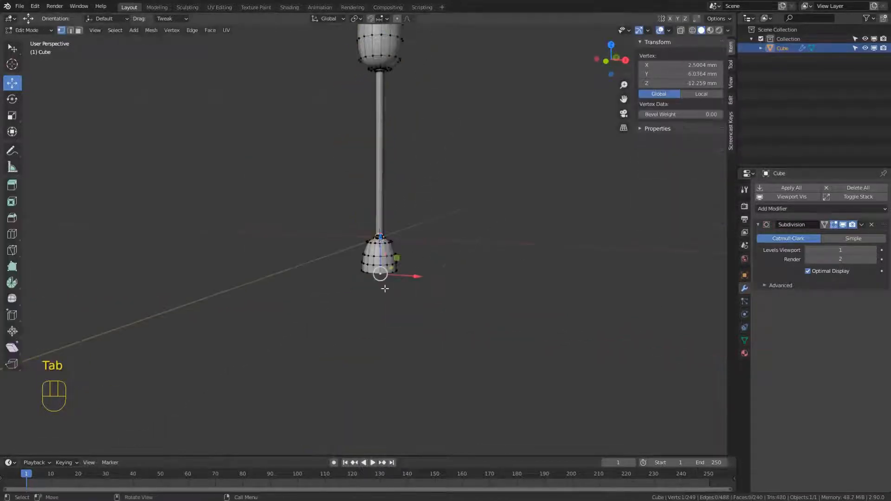
pyautogui.hotkey('ctrl', 'f')
pyautogui.click(386, 330)
pyautogui.press('Tab')
pyautogui.press('Tab')
pyautogui.hotkey('ctrl', 'r')
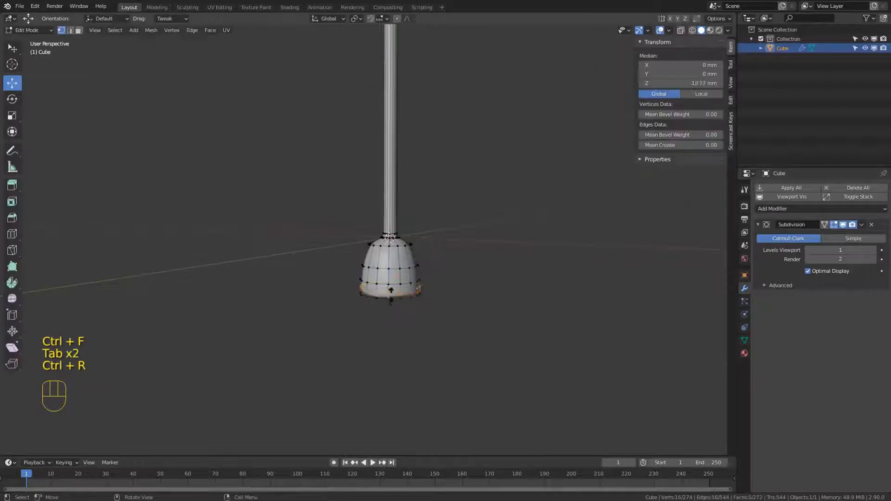
pyautogui.click(391, 299)
pyautogui.press('Tab')
pyautogui.press('Tab')
# Step: Snap the 3D cursor to the edge loop near the bell's bottom and set the object's origin to the cursor
pyautogui.keyDown('alt'); pyautogui.moveTo(396, 296); pyautogui.dragTo(377, 246); pyautogui.keyUp('alt')
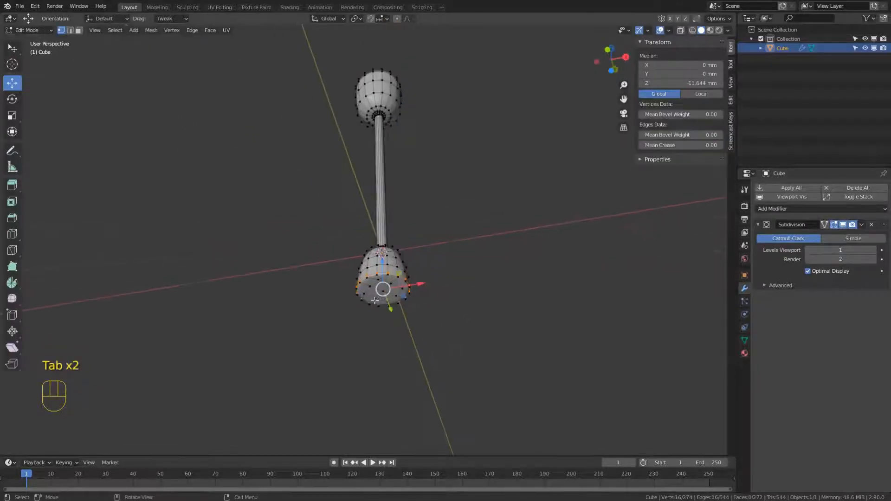
pyautogui.hotkey('shift', 's')
pyautogui.press('Tab')
pyautogui.keyDown('alt'); pyautogui.moveTo(415, 286); pyautogui.dragTo(420, 327); pyautogui.keyUp('alt')
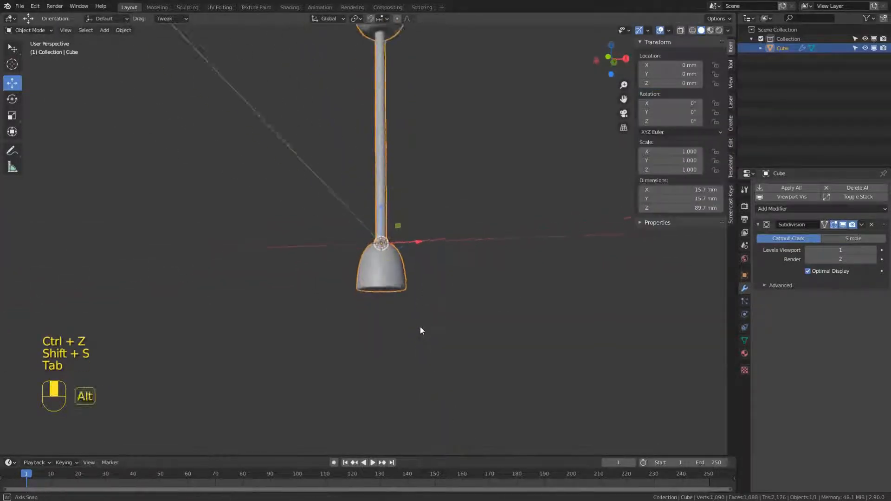
pyautogui.press('Tab')
pyautogui.hotkey('shift', 's')
pyautogui.click(433, 364)
pyautogui.press('Tab')
pyautogui.press('KP_1')
pyautogui.rightClick(427, 356)
pyautogui.moveTo(427, 356)
pyautogui.click(467, 376)
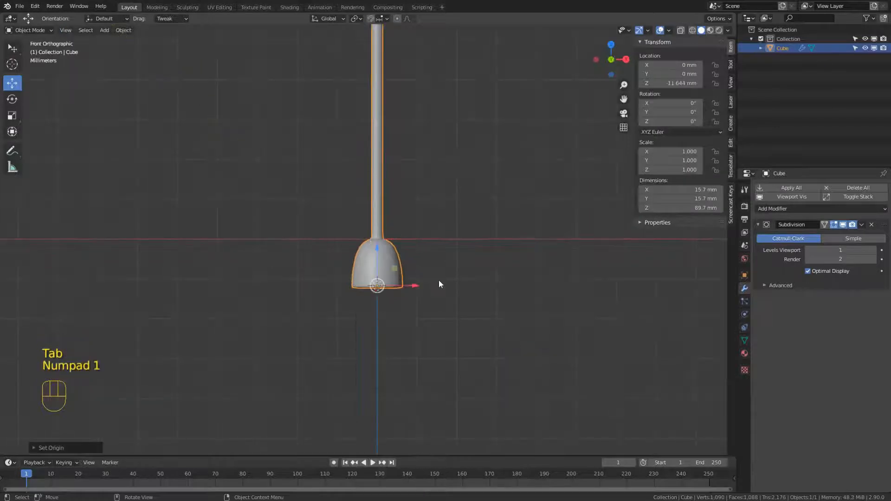
# Step: Add a circle mesh at the 3D cursor and scale it to about 24.8 mm across
pyautogui.hotkey('shift', 'a')
pyautogui.moveTo(436, 279)
pyautogui.click(479, 57)
pyautogui.press('s')
pyautogui.click(464, 323)
pyautogui.press('s')
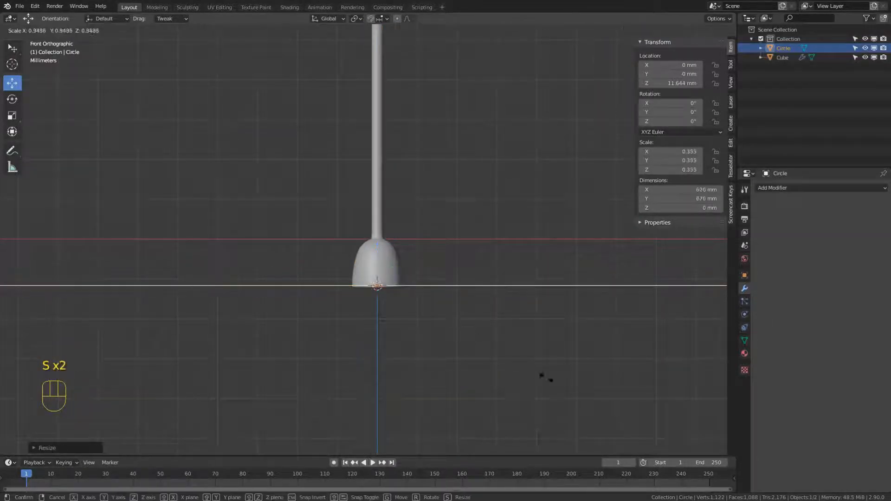
pyautogui.click(449, 329)
pyautogui.moveTo(453, 367); pyautogui.dragTo(436, 398, button='middle')
pyautogui.scroll(-4, 436, 398)
pyautogui.press('s')
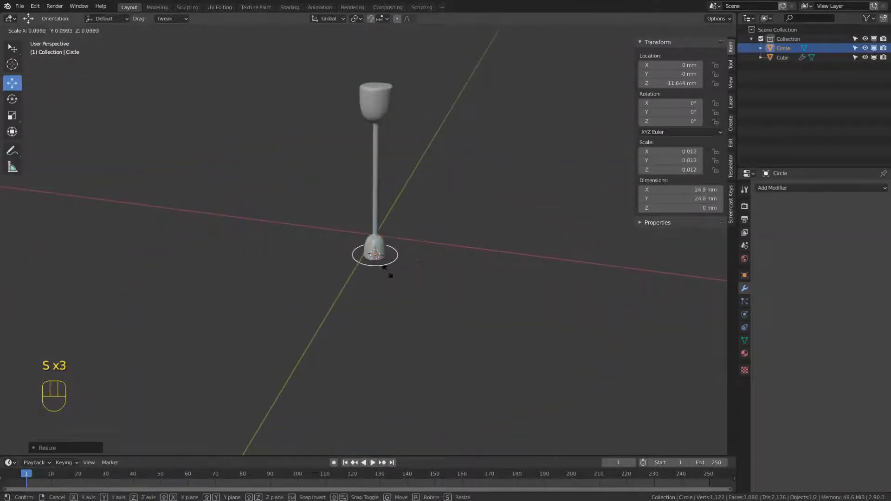
pyautogui.click(384, 267)
# Step: Extrude the circle's edge inward and grid-fill its centre to make a solid disc
pyautogui.scroll(4, 424, 314)
pyautogui.press('Tab')
pyautogui.press('e')
pyautogui.press('s')
pyautogui.hotkey('ctrl', 'f')
pyautogui.click(403, 313)
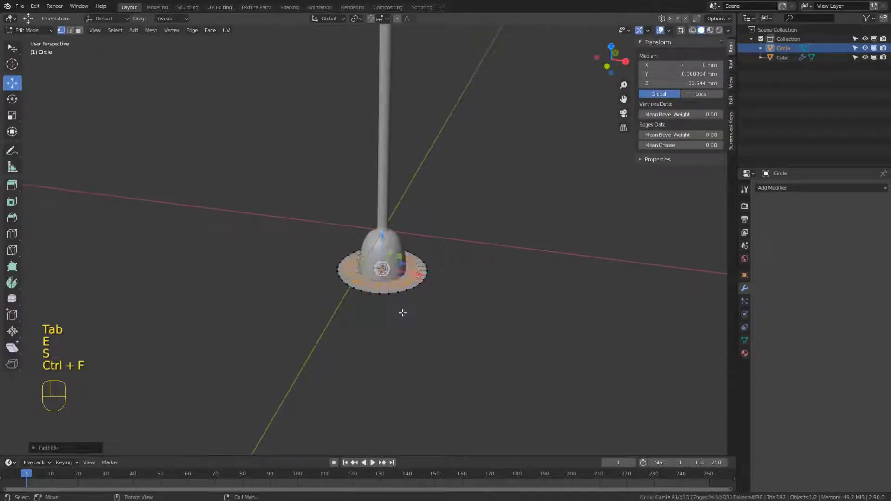
# Step: Extrude the disc's outer edge about 1 mm downward and scale it outward into a sloped bevel
pyautogui.press('KP_1')
pyautogui.press('KP_Decimal')
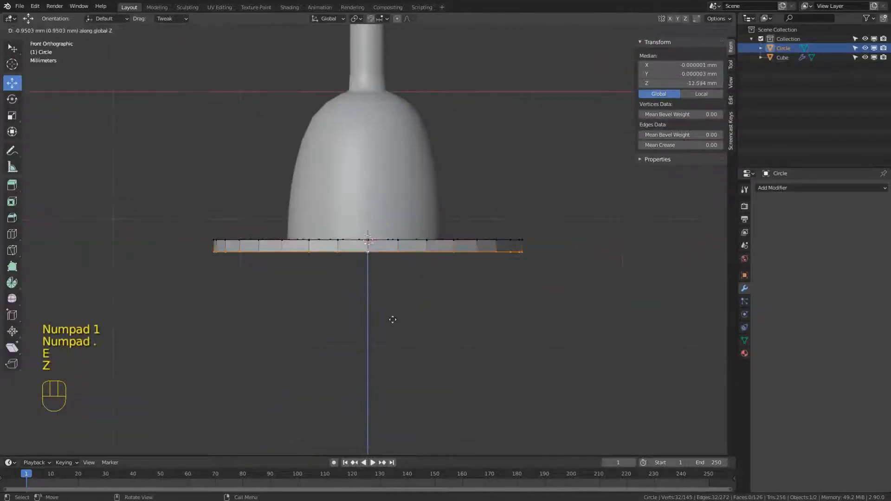
pyautogui.click(393, 319)
pyautogui.press('s')
pyautogui.click(487, 318)
# Step: Extrude the disc's outer edge further down along Z for a side wall and taper its lowest ring inward
pyautogui.press('e')
pyautogui.press('z')
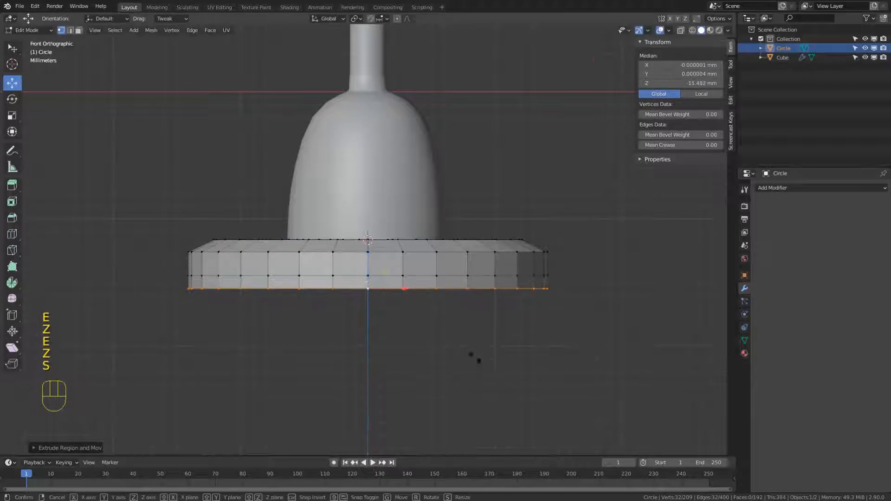
pyautogui.click(453, 350)
pyautogui.click(436, 338)
# Step: Extrude the disc's lower edge inward and up into a shallow recess, and grid-fill the recess
pyautogui.keyDown('alt'); pyautogui.moveTo(446, 375); pyautogui.dragTo(426, 356); pyautogui.keyUp('alt')
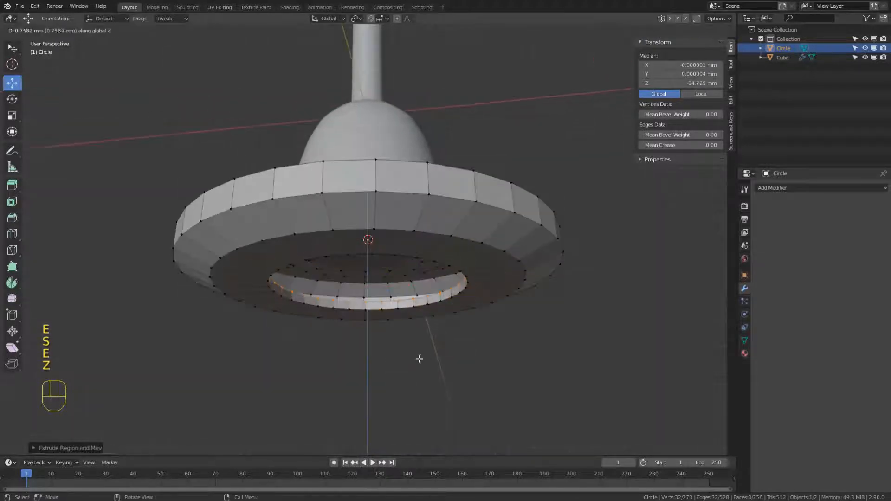
pyautogui.hotkey('ctrl', 'f')
pyautogui.click(399, 352)
pyautogui.press('Tab')
pyautogui.scroll(-3, 344, 309)
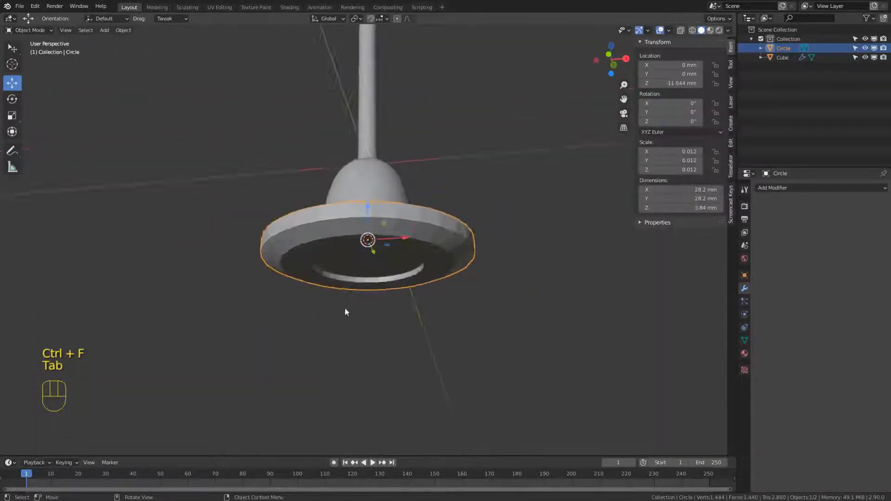
# Step: Add a Subdivision modifier to the base disc with viewport levels 2
pyautogui.moveTo(344, 308); pyautogui.dragTo(348, 344, button='middle')
pyautogui.click(780, 188)
pyautogui.click(679, 340)
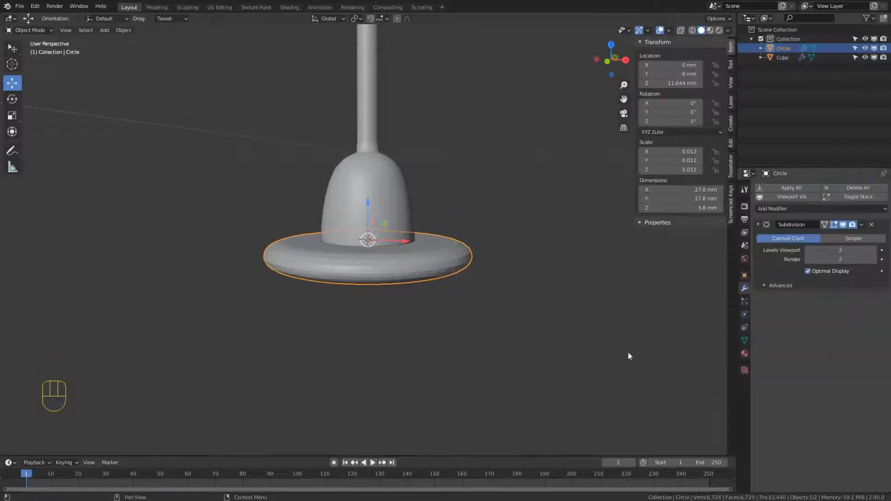
pyautogui.scroll(1, 630, 356)
# Step: Add two loop cuts around the base disc's side wall and spread them apart along Z
pyautogui.press('Tab')
pyautogui.hotkey('ctrl', 'r')
pyautogui.scroll(1, 398, 322)
pyautogui.click(397, 322)
pyautogui.rightClick(398, 322)
pyautogui.press('s')
pyautogui.press('z')
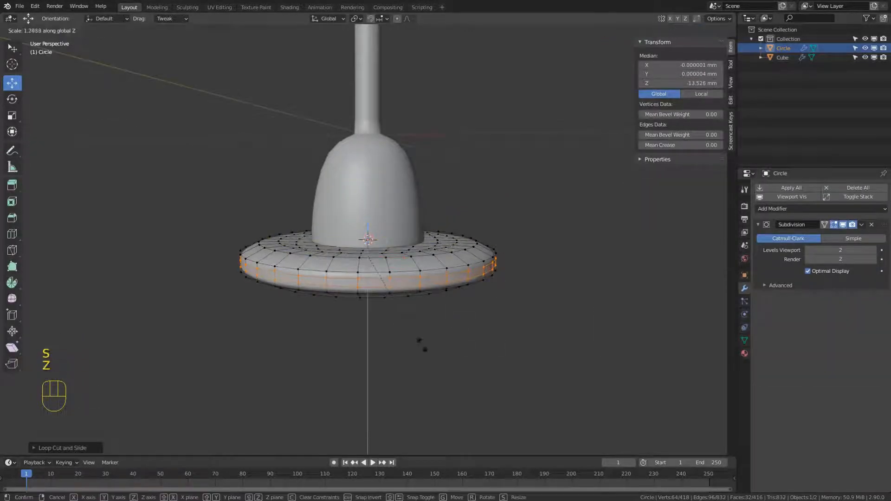
pyautogui.click(422, 345)
# Step: Shade the base disc smooth and deselect everything
pyautogui.press('Tab')
pyautogui.rightClick(417, 241)
pyautogui.click(393, 227)
pyautogui.hotkey('alt', 'a')
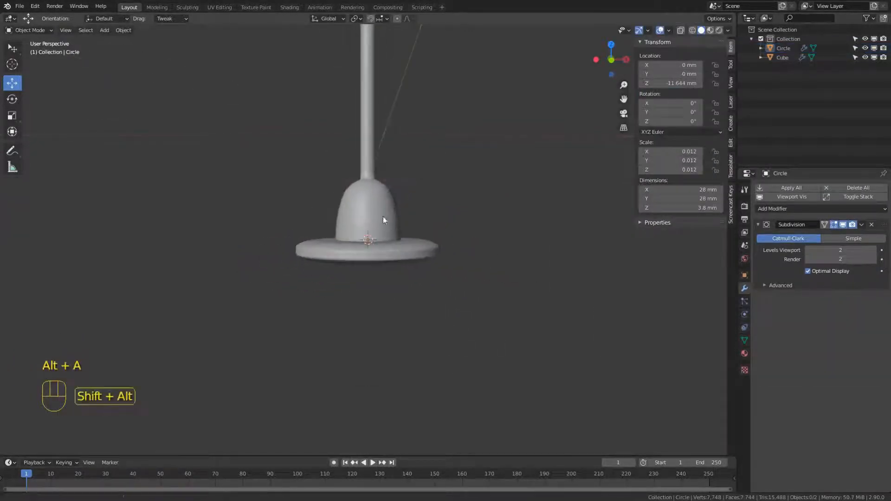
# Step: Add a plane mesh at the 3D cursor in top view and scale it to about 10.5 mm square
pyautogui.keyDown('alt'); pyautogui.moveTo(392, 229); pyautogui.dragTo(386, 313, button='middle'); pyautogui.keyUp('alt')
pyautogui.scroll(5, 386, 313)
pyautogui.click(386, 312)
pyautogui.press('KP_7')
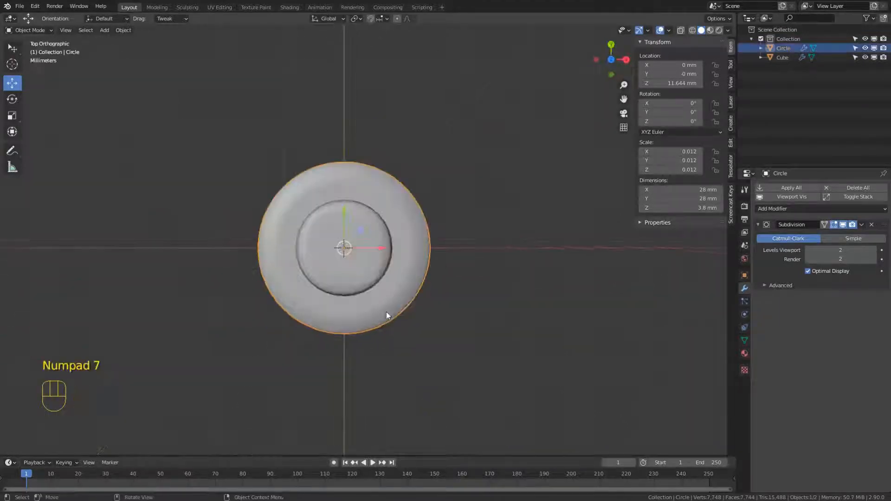
pyautogui.hotkey('shift', 'a')
pyautogui.moveTo(386, 329)
pyautogui.click(445, 78)
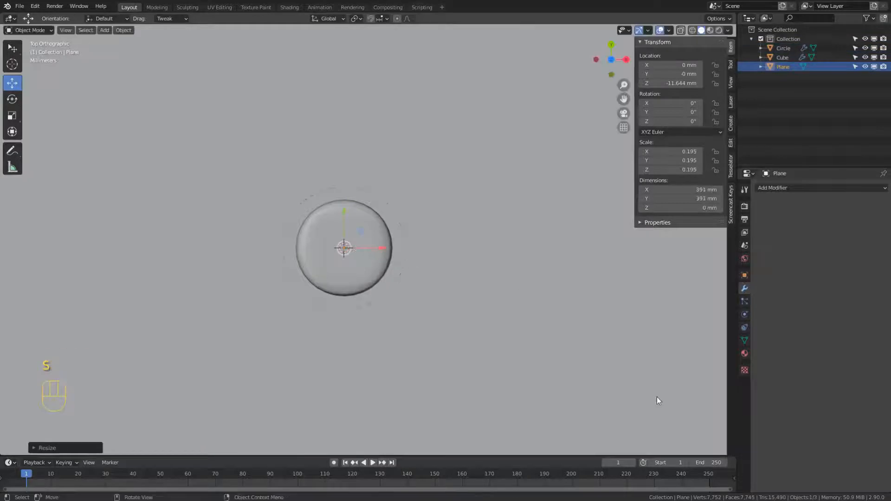
pyautogui.press('s')
pyautogui.press('s')
pyautogui.click(414, 272)
# Step: Move the plane along X to about 13.87 mm at the base disc's edge and raise it 1 mm along Z
pyautogui.press('g')
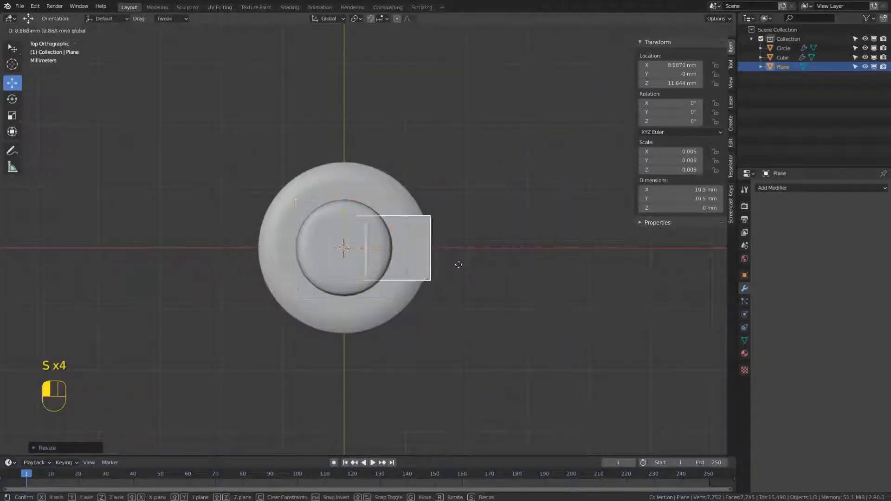
pyautogui.click(473, 265)
pyautogui.keyDown('alt'); pyautogui.moveTo(473, 266); pyautogui.dragTo(433, 274); pyautogui.keyUp('alt')
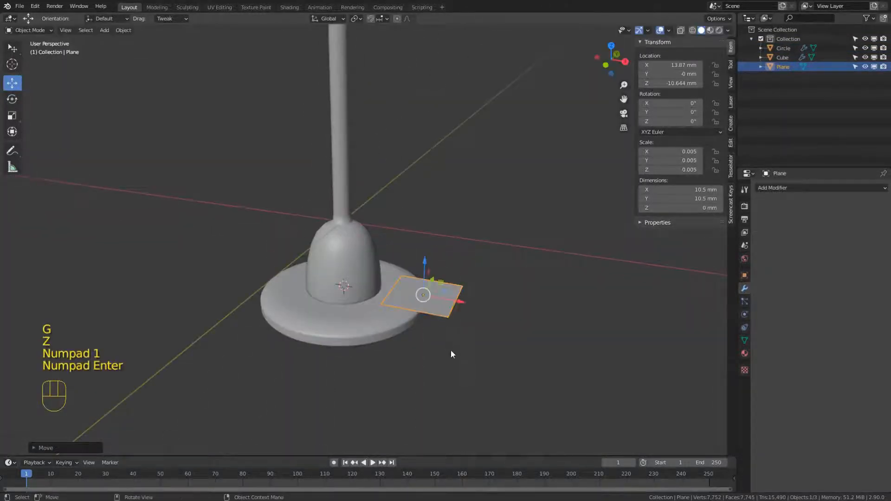
pyautogui.keyDown('alt'); pyautogui.keyDown('shift'); pyautogui.moveTo(451, 351); pyautogui.dragTo(442, 305); pyautogui.keyUp('shift'); pyautogui.keyUp('alt')
# Step: Extrude the plane into a slab about 1 mm thick and add a Subdivision modifier with viewport and render levels 3
pyautogui.scroll(3, 419, 327)
pyautogui.press('Tab')
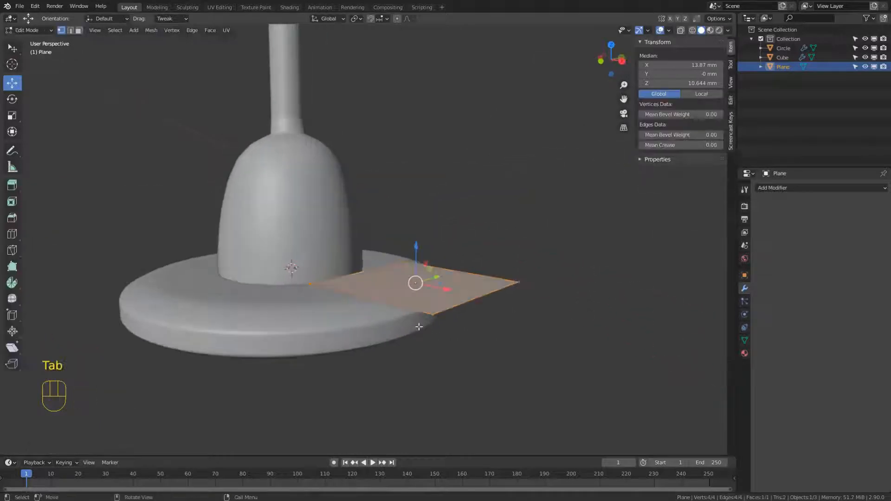
pyautogui.press('Tab')
pyautogui.click(789, 187)
pyautogui.click(715, 343)
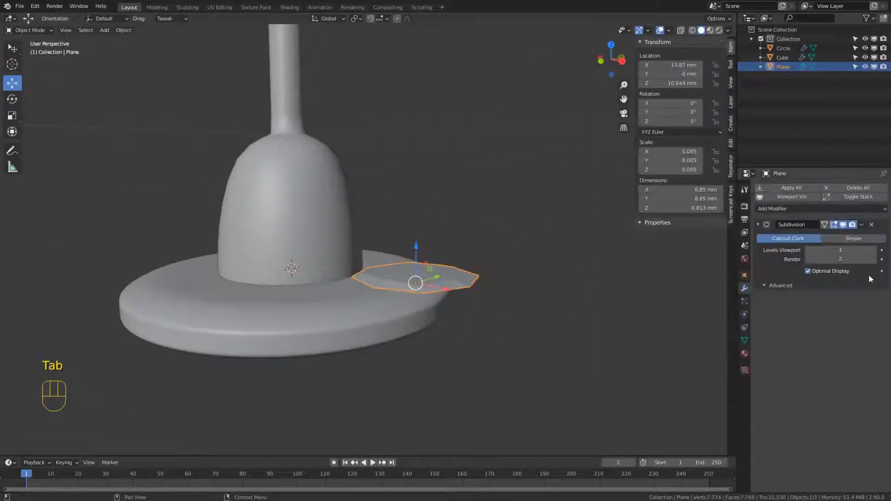
# Step: Apply the slab's scale and add a loop cut across it
pyautogui.hotkey('ctrl', 'a')
pyautogui.click(417, 339)
pyautogui.keyDown('alt'); pyautogui.moveTo(417, 338); pyautogui.dragTo(411, 353); pyautogui.keyUp('alt')
pyautogui.press('Tab')
pyautogui.hotkey('ctrl', 'r')
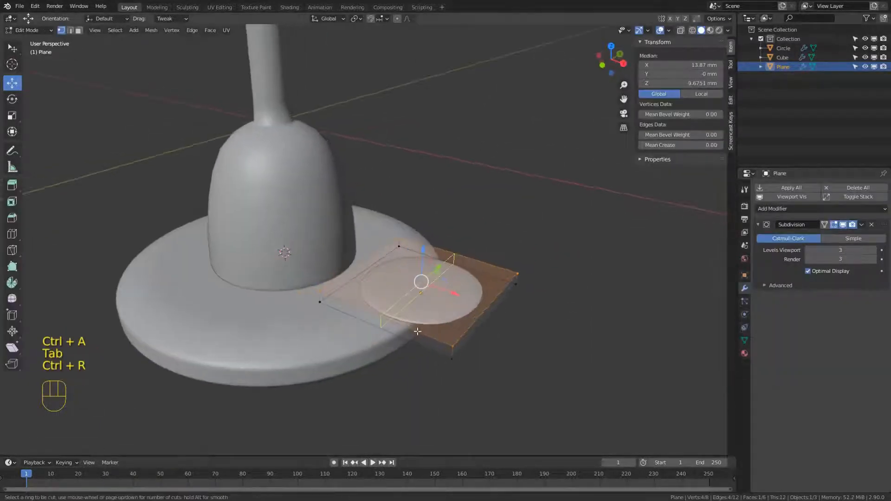
pyautogui.click(411, 348)
pyautogui.scroll(-3, 428, 305)
pyautogui.press('Tab')
# Step: Snap the 3D cursor to the selected slab's origin
pyautogui.keyDown('alt'); pyautogui.moveTo(427, 304); pyautogui.dragTo(384, 285); pyautogui.keyUp('alt')
pyautogui.hotkey('shift', 's')
pyautogui.hotkey('shift', 'a')
pyautogui.hotkey('shift', 's')
pyautogui.hotkey('shift', 's')
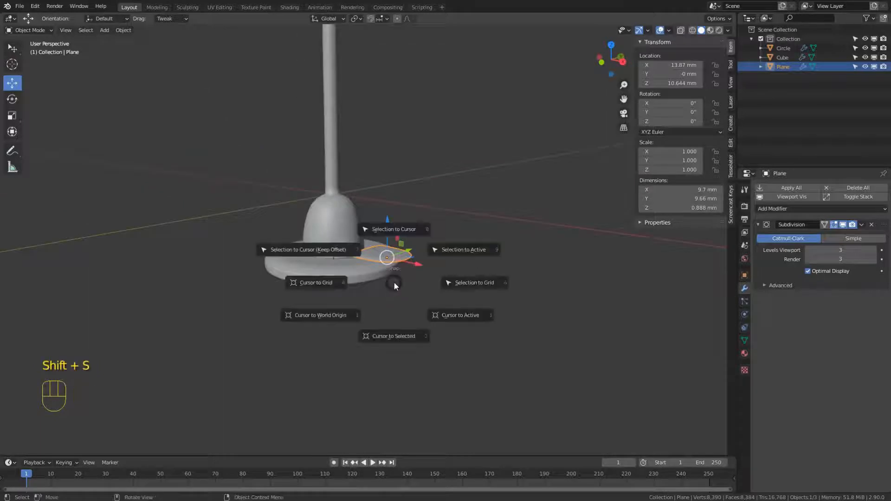
pyautogui.hotkey('shift', 's')
pyautogui.click(414, 344)
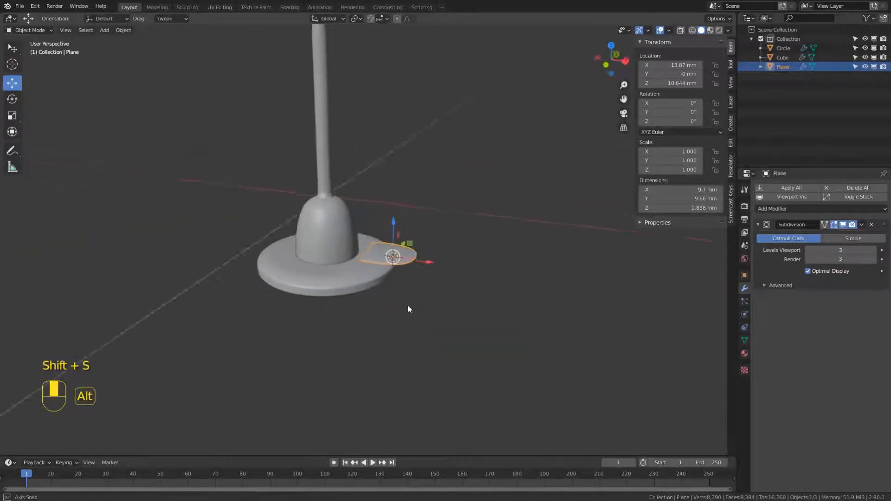
# Step: Add a plane at the 3D cursor and scale it down to about 32.5 mm
pyautogui.moveTo(408, 305)
pyautogui.keyDown('alt'); pyautogui.mouseDown()
pyautogui.moveTo(396, 300)
pyautogui.moveTo(406, 302)
pyautogui.mouseUp(); pyautogui.keyUp('alt')
pyautogui.hotkey('shift', 'a')
pyautogui.moveTo(426, 254)
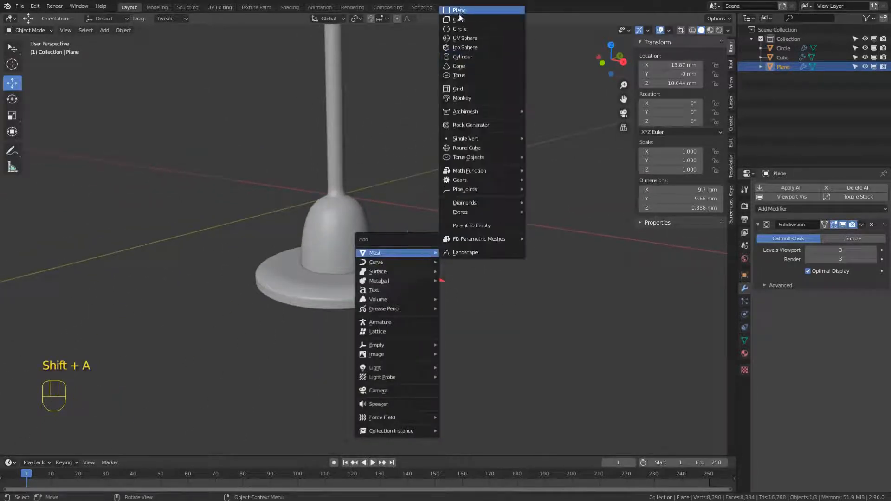
pyautogui.click(464, 14)
pyautogui.press('s')
pyautogui.press('s')
pyautogui.click(453, 297)
pyautogui.press('s')
pyautogui.click(515, 354)
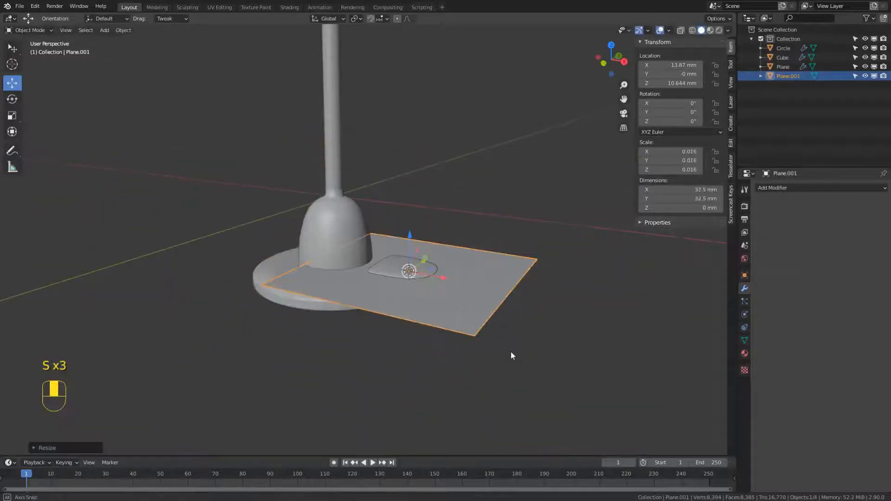
# Step: Scale the new plane down to about 20 mm wide and place it along X at about 25.1 mm
pyautogui.keyDown('alt'); pyautogui.moveTo(580, 360); pyautogui.dragTo(504, 394); pyautogui.keyUp('alt')
pyautogui.press('s')
pyautogui.click(497, 346)
pyautogui.keyDown('alt'); pyautogui.moveTo(360, 335); pyautogui.dragTo(497, 325); pyautogui.keyUp('alt')
pyautogui.hotkey('ctrl', 'z')
# Step: Stretch the plane outward to about 88.7 mm along X and narrow its far edge into a tapered blade
pyautogui.press('Tab')
pyautogui.scroll(-4, 483, 316)
pyautogui.moveTo(406, 239); pyautogui.dragTo(624, 368)
pyautogui.scroll(-4, 546, 346)
pyautogui.press('s')
pyautogui.click(509, 334)
pyautogui.press('Tab')
pyautogui.keyDown('alt'); pyautogui.moveTo(488, 344); pyautogui.dragTo(494, 304); pyautogui.keyUp('alt')
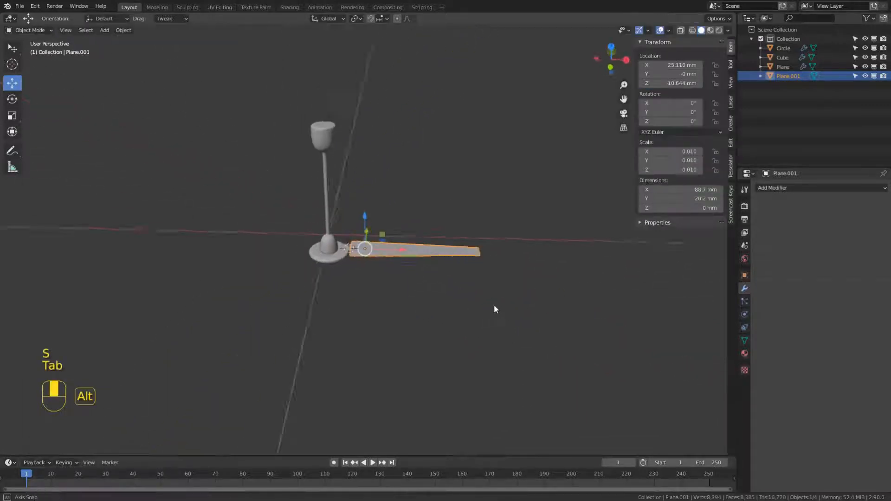
# Step: Apply the tapered blade plane's scale
pyautogui.scroll(4, 480, 316)
pyautogui.hotkey('ctrl', 'a')
pyautogui.click(428, 304)
# Step: Move the bracket slab's outer end vertices along X to lengthen the slab to about 17.1 mm
pyautogui.moveTo(427, 305)
pyautogui.keyDown('alt'); pyautogui.keyDown('shift'); pyautogui.mouseDown()
pyautogui.moveTo(464, 300)
pyautogui.moveTo(475, 289)
pyautogui.mouseUp(); pyautogui.keyUp('shift'); pyautogui.keyUp('alt')
pyautogui.scroll(4, 441, 297)
pyautogui.click(408, 290)
pyautogui.press('Tab')
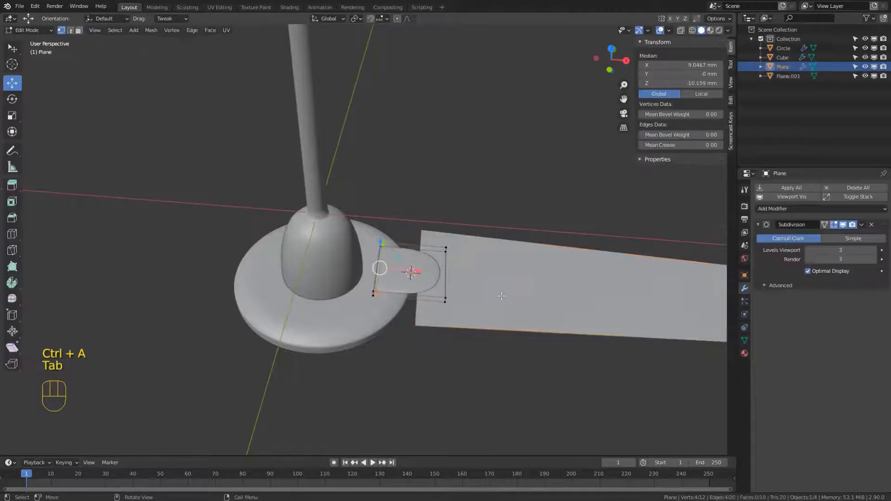
pyautogui.press('z')
pyautogui.hotkey('alt', 'a')
pyautogui.press('c')
pyautogui.moveTo(449, 250); pyautogui.dragTo(449, 304)
pyautogui.press('z')
pyautogui.click(510, 312)
pyautogui.moveTo(484, 277); pyautogui.dragTo(526, 280)
pyautogui.press('Tab')
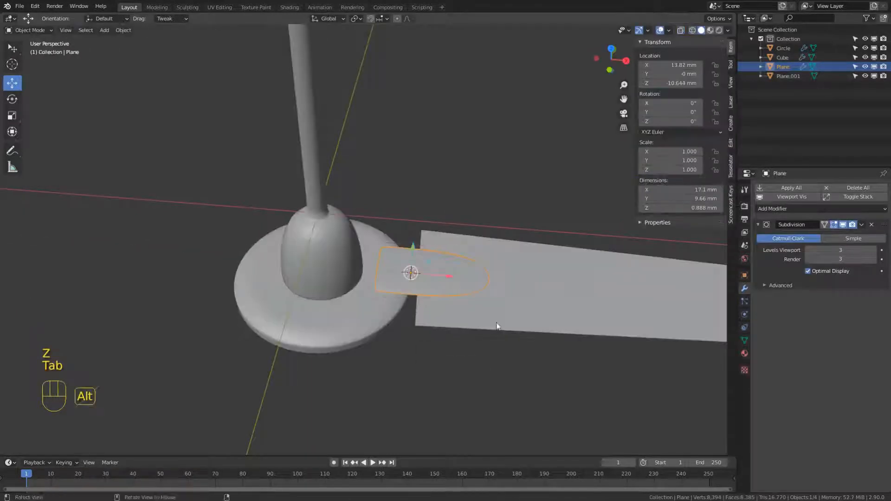
# Step: Add a loop cut along the middle of the bracket slab and more around its thickness to firm up its outline
pyautogui.keyDown('alt'); pyautogui.moveTo(497, 326); pyautogui.dragTo(453, 307); pyautogui.keyUp('alt')
pyautogui.press('Tab')
pyautogui.moveTo(457, 329); pyautogui.dragTo(475, 301, button='middle')
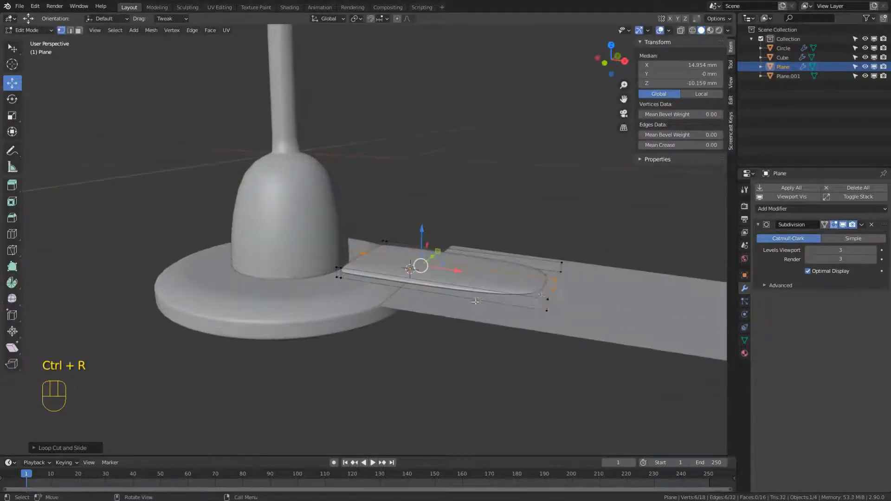
pyautogui.press('Tab')
pyautogui.keyDown('alt'); pyautogui.moveTo(537, 308); pyautogui.dragTo(497, 330); pyautogui.keyUp('alt')
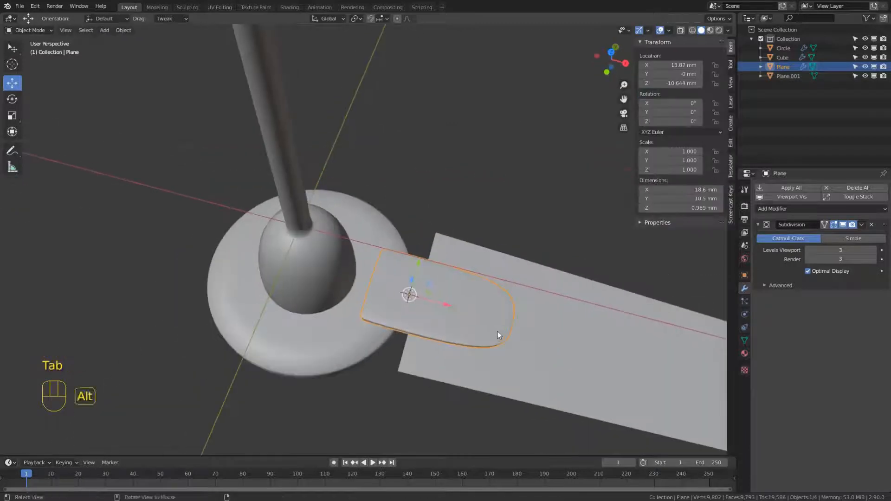
# Step: Move the middle vertices of the bracket slab's outer end outward along X
pyautogui.hotkey('alt', 'a')
pyautogui.press('Tab')
pyautogui.hotkey('alt', 'a')
pyautogui.press('z')
pyautogui.click(516, 338)
pyautogui.press('c')
pyautogui.click(513, 321)
pyautogui.rightClick(513, 321)
pyautogui.press('z')
pyautogui.click(546, 330)
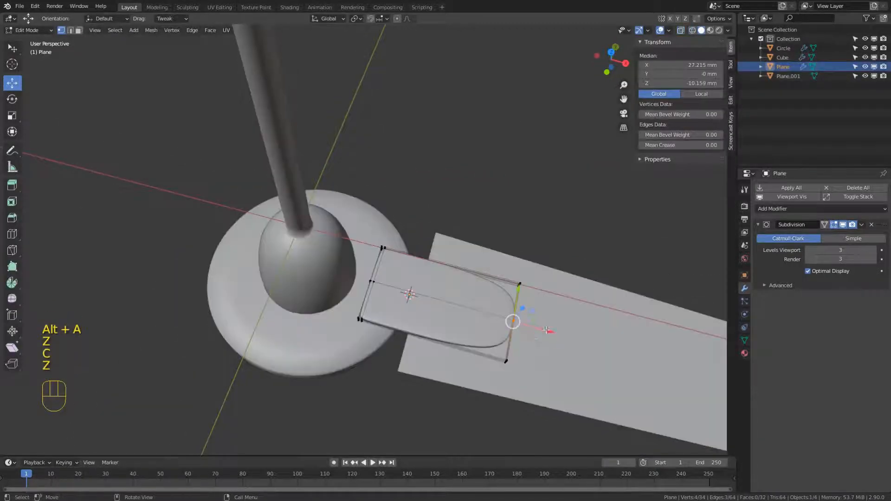
pyautogui.press('Tab')
pyautogui.moveTo(564, 339)
pyautogui.keyDown('alt'); pyautogui.mouseDown()
pyautogui.moveTo(533, 314)
pyautogui.moveTo(547, 292)
pyautogui.moveTo(540, 318)
pyautogui.mouseUp(); pyautogui.keyUp('alt')
# Step: Pull the bracket slab's outer end vertices back along X so the slab is about 15.6 mm long
pyautogui.press('Tab')
pyautogui.press('z')
pyautogui.click(477, 291)
pyautogui.hotkey('alt', 'a')
pyautogui.press('c')
pyautogui.rightClick(556, 303)
pyautogui.press('Tab')
pyautogui.press('z')
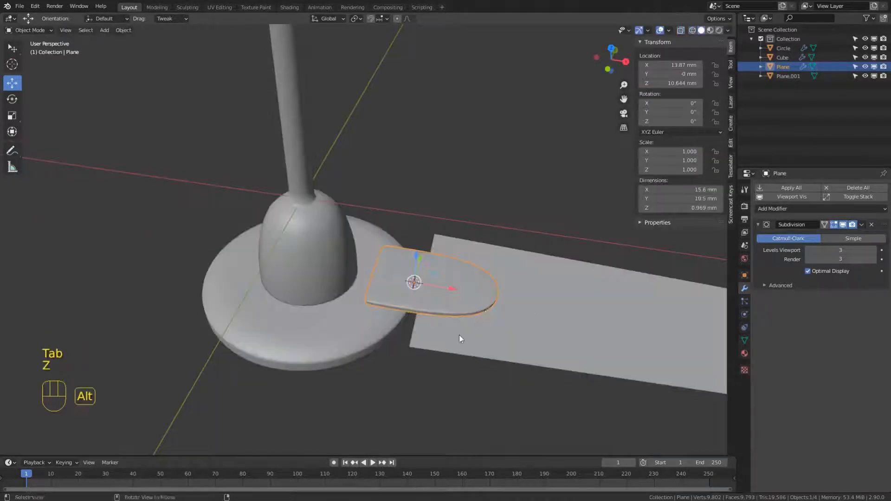
# Step: Extrude the tapered blade plane downward along Z to a thickness of about 0.88 mm
pyautogui.hotkey('alt', 'a')
pyautogui.keyDown('alt'); pyautogui.moveTo(458, 335); pyautogui.dragTo(457, 270); pyautogui.keyUp('alt')
pyautogui.click(495, 262)
pyautogui.moveTo(458, 270); pyautogui.dragTo(510, 305, button='middle')
pyautogui.press('KP_1')
pyautogui.press('a')
pyautogui.moveTo(510, 305); pyautogui.dragTo(502, 320, button='middle')
pyautogui.click(496, 283)
pyautogui.press('KP_1')
pyautogui.press('Tab')
pyautogui.press('a')
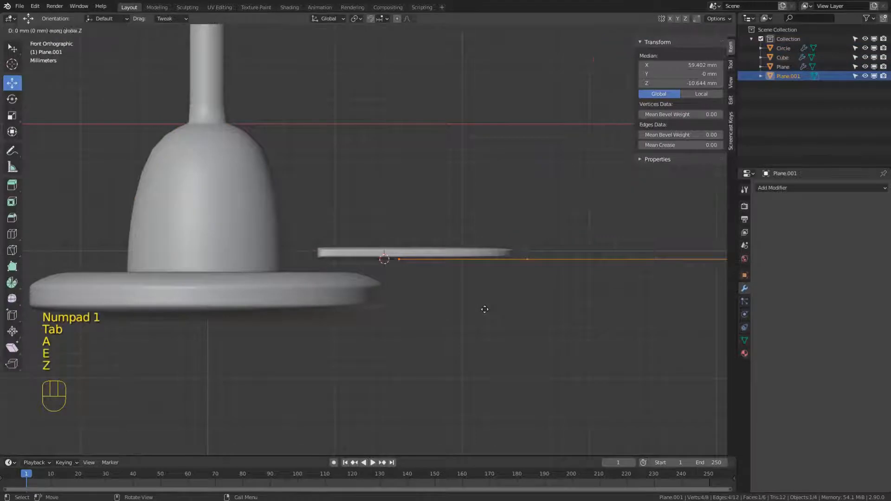
pyautogui.click(484, 320)
pyautogui.press('Tab')
# Step: Lower the bracket slab and the blade together by about 1.2 mm along Z
pyautogui.keyDown('shift'); pyautogui.click(396, 252); pyautogui.keyUp('shift')
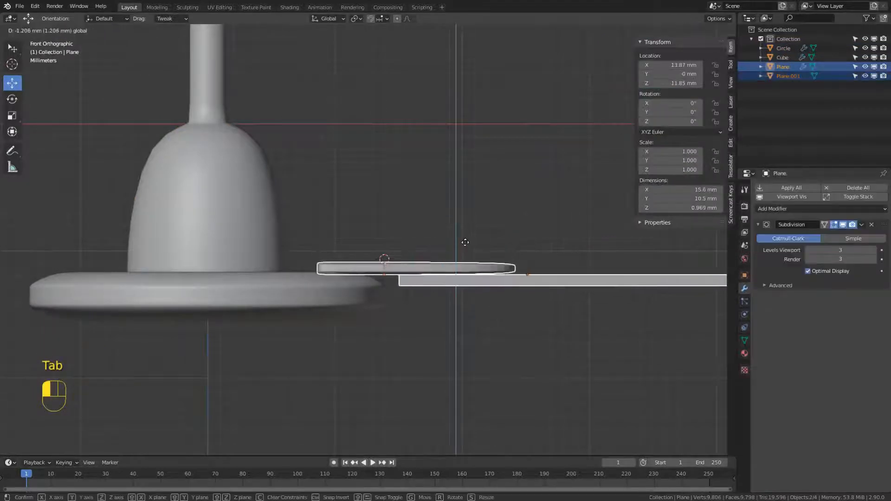
pyautogui.scroll(-4, 464, 251)
pyautogui.hotkey('alt', 'a')
pyautogui.moveTo(468, 255)
pyautogui.mouseDown(button='middle')
pyautogui.moveTo(466, 350)
pyautogui.moveTo(458, 266)
pyautogui.mouseUp(button='middle')
# Step: Add a Bevel modifier to the blade and set its segments to 3
pyautogui.click(458, 266)
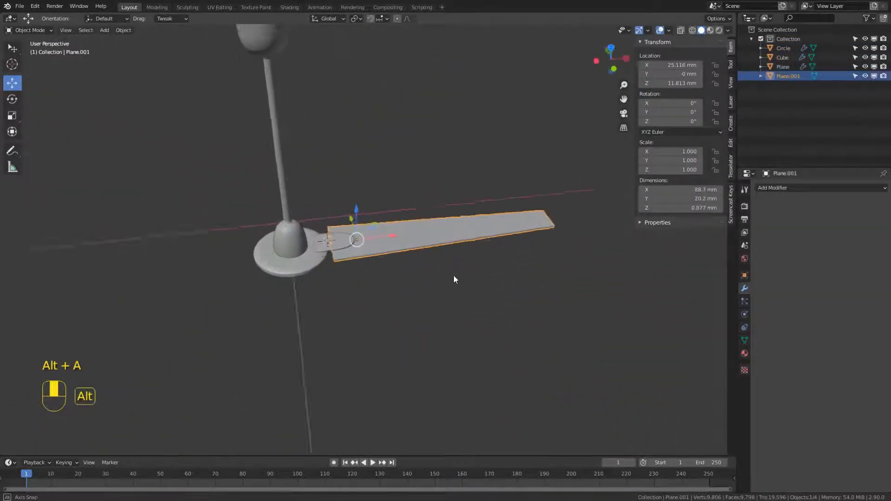
pyautogui.scroll(3, 453, 274)
pyautogui.click(775, 208)
pyautogui.click(689, 219)
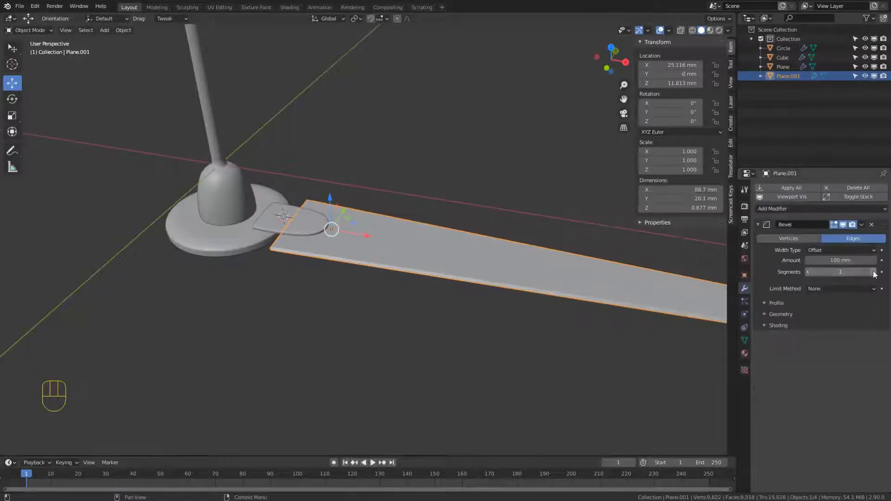
pyautogui.scroll(-2, 467, 304)
pyautogui.hotkey('alt', 'a')
# Step: Add a lengthwise loop cut along the middle of the blade
pyautogui.moveTo(468, 304); pyautogui.dragTo(457, 266, button='middle')
pyautogui.click(470, 273)
pyautogui.press('Tab')
pyautogui.click(388, 267)
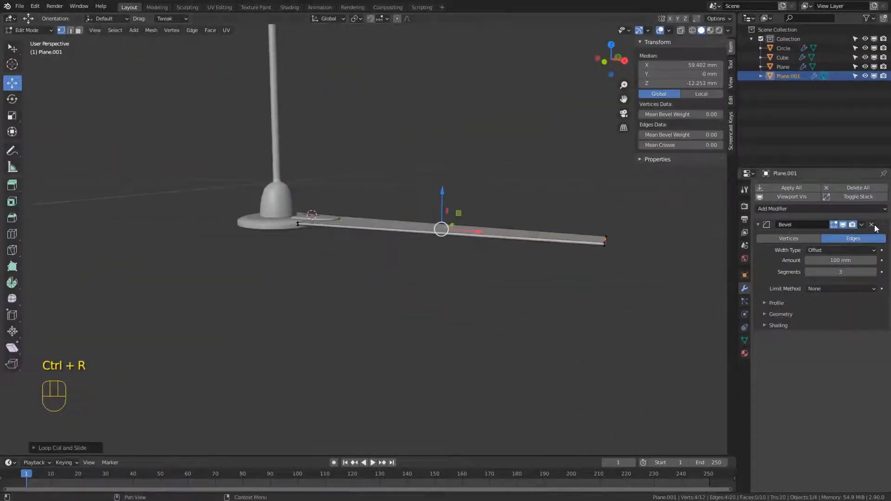
# Step: Replace the blade's Bevel modifier with a Subdivision modifier
pyautogui.click(872, 225)
pyautogui.click(808, 209)
pyautogui.click(725, 344)
# Step: Isolate the blade's bottom centre edge in wireframe and lower it slightly along Z
pyautogui.moveTo(548, 325); pyautogui.dragTo(321, 250, button='middle')
pyautogui.press('z')
pyautogui.scroll(3, 280, 247)
pyautogui.click(281, 237)
pyautogui.click(356, 227)
pyautogui.keyDown('alt'); pyautogui.click(352, 222); pyautogui.keyUp('alt')
pyautogui.moveTo(302, 213); pyautogui.dragTo(561, 215, button='middle')
pyautogui.press('c')
pyautogui.keyDown('shift'); pyautogui.click(587, 187); pyautogui.keyUp('shift')
pyautogui.rightClick(588, 186)
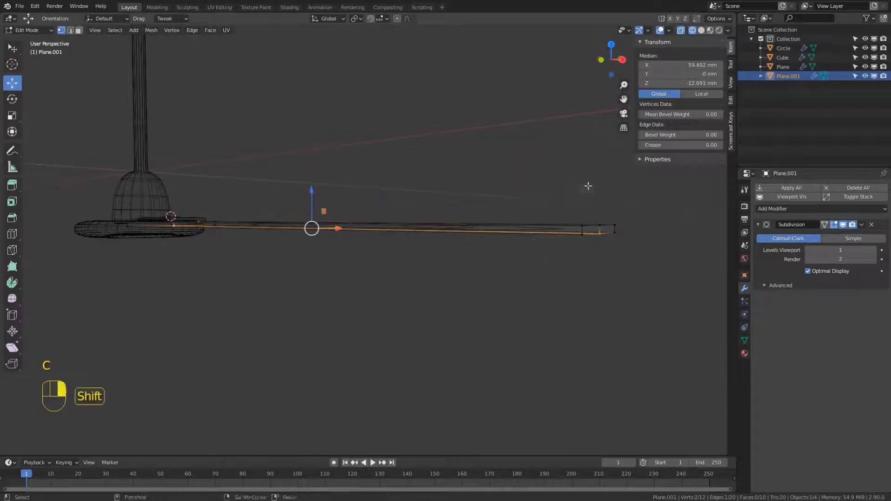
pyautogui.press('z')
pyautogui.moveTo(315, 196); pyautogui.dragTo(316, 200)
pyautogui.press('Tab')
# Step: Add and scale an edge loop around the blade's thickness and set the Subdivision viewport level to 3
pyautogui.press('Tab')
pyautogui.moveTo(319, 209)
pyautogui.mouseDown(button='middle')
pyautogui.moveTo(396, 270)
pyautogui.moveTo(390, 290)
pyautogui.mouseUp(button='middle')
pyautogui.click(399, 283)
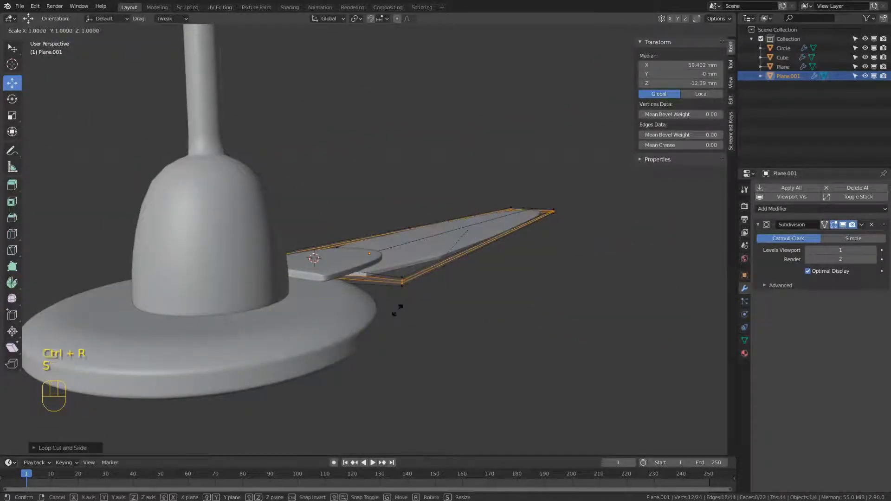
pyautogui.click(364, 361)
pyautogui.press('Tab')
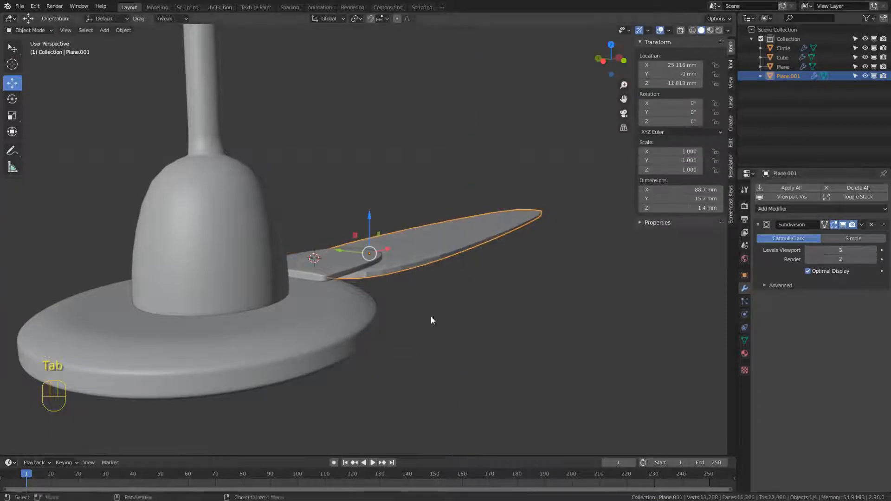
# Step: Add a loop cut across the blade and slide it close to the end nearest the bracket
pyautogui.keyDown('shift'); pyautogui.moveTo(430, 320); pyautogui.dragTo(335, 320, button='middle'); pyautogui.keyUp('shift')
pyautogui.moveTo(335, 321); pyautogui.dragTo(305, 326, button='middle')
pyautogui.press('Tab')
pyautogui.hotkey('ctrl', 'r')
pyautogui.click(305, 327)
pyautogui.click(34, 403)
pyautogui.press('Tab')
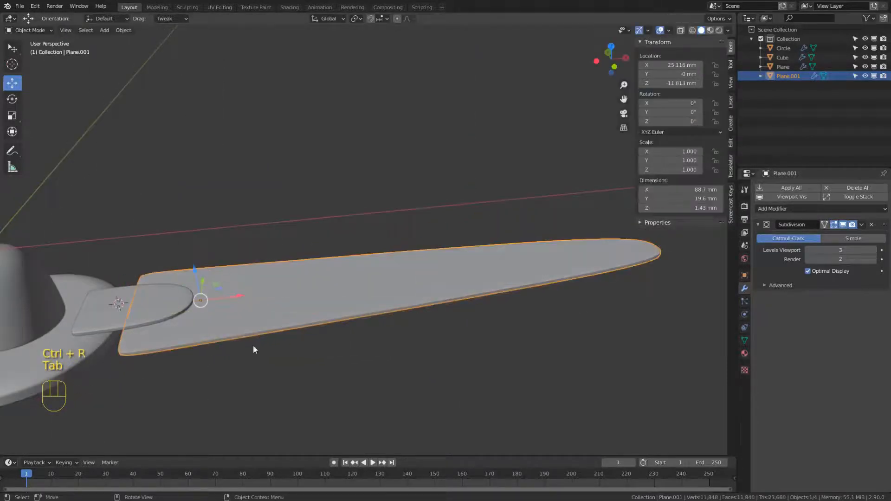
# Step: Add a loop cut across the blade and slide it close to the outer tip to square it off
pyautogui.hotkey('alt', 'a')
pyautogui.scroll(-2, 383, 326)
pyautogui.moveTo(383, 326); pyautogui.dragTo(374, 316, button='middle')
pyautogui.press('Tab')
pyautogui.hotkey('ctrl', 'r')
pyautogui.click(374, 316)
pyautogui.click(510, 339)
pyautogui.press('Tab')
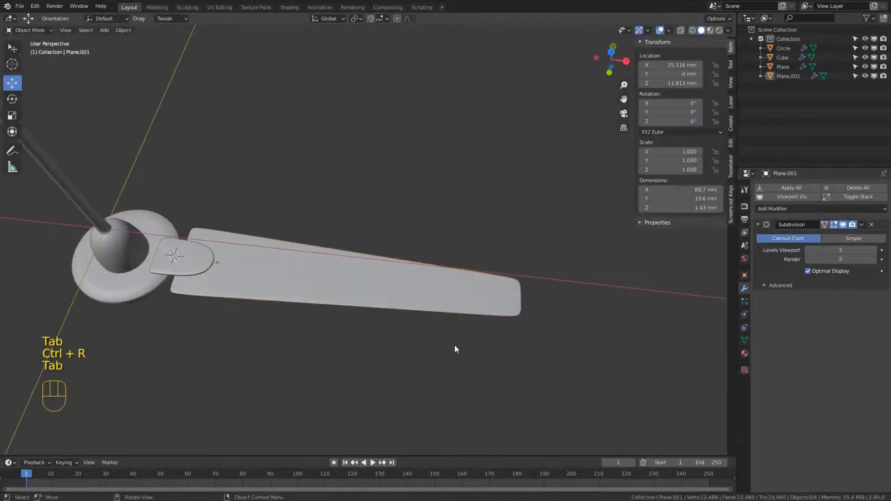
# Step: Add a loop cut across the bracket slab and slide it toward its rounded outer end
pyautogui.moveTo(455, 345); pyautogui.dragTo(389, 314, button='middle')
pyautogui.scroll(1, 389, 313)
pyautogui.click(335, 292)
pyautogui.press('Tab')
pyautogui.scroll(2, 340, 329)
pyautogui.hotkey('ctrl', 'r')
pyautogui.click(292, 330)
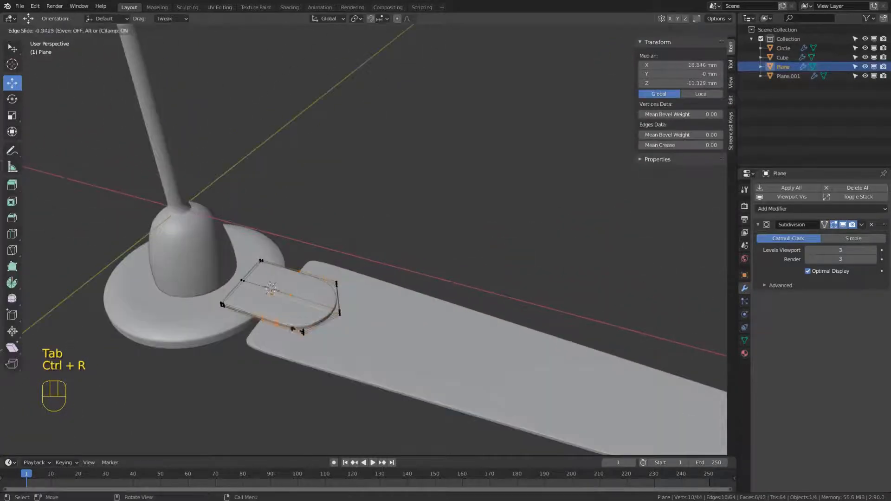
pyautogui.click(316, 345)
pyautogui.press('Tab')
pyautogui.scroll(-2, 327, 319)
pyautogui.hotkey('alt', 'a')
# Step: Add a UV sphere at the 3D cursor and scale it down to about 28.6 mm
pyautogui.moveTo(326, 318); pyautogui.dragTo(388, 292, button='middle')
pyautogui.press('KP_7')
pyautogui.hotkey('shift', 'a')
pyautogui.moveTo(388, 292)
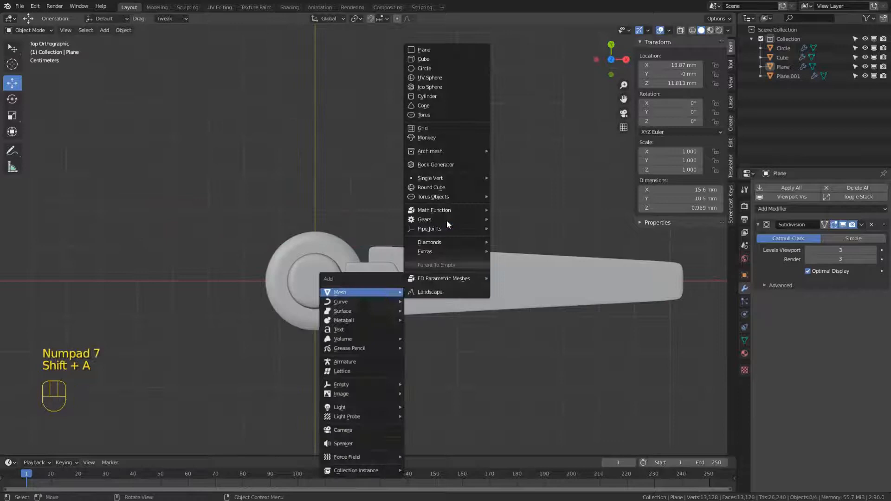
pyautogui.click(464, 82)
pyautogui.press('s')
pyautogui.click(435, 301)
pyautogui.press('s')
pyautogui.click(392, 289)
pyautogui.press('s')
pyautogui.click(418, 310)
pyautogui.press('s')
pyautogui.click(447, 330)
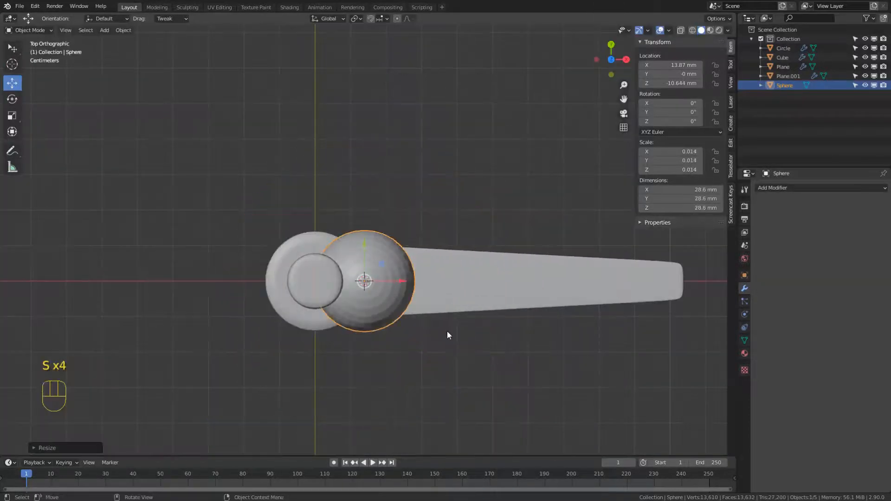
# Step: Shrink the sphere to about 3.37 mm and move it along X to about 16.9 mm on the bracket
pyautogui.press('KP_Decimal')
pyautogui.press('s')
pyautogui.click(425, 269)
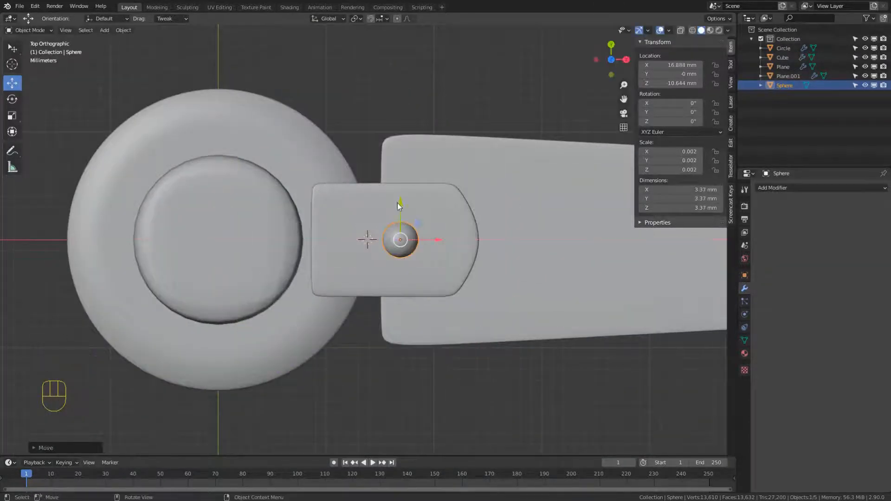
# Step: Reduce the screw sphere on the bracket to about 2.05 mm across
pyautogui.press('KP_1')
pyautogui.press('KP_Decimal')
pyautogui.scroll(-3, 445, 210)
pyautogui.press('s')
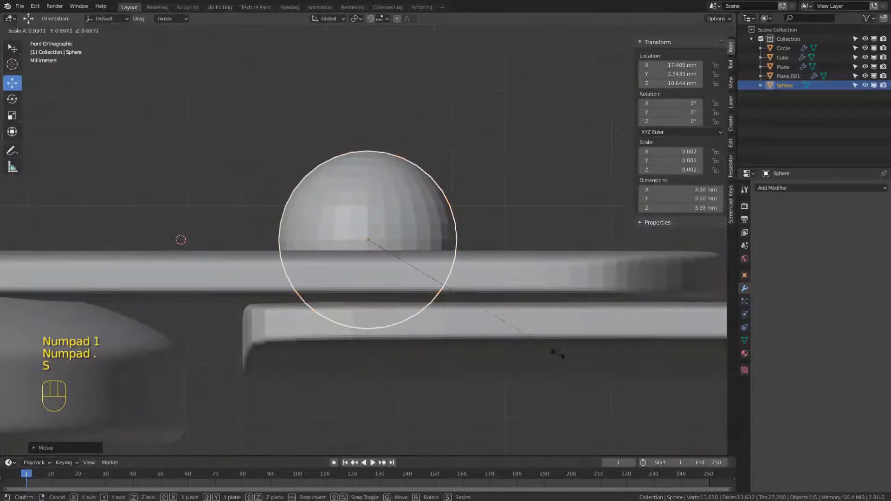
pyautogui.click(478, 311)
# Step: Pull the sphere's lower half straight down to make a screw about 4.53 mm tall, and shade it smooth
pyautogui.press('Tab')
pyautogui.press('z')
pyautogui.keyDown('shift'); pyautogui.moveTo(470, 159); pyautogui.dragTo(297, 234); pyautogui.keyUp('shift')
pyautogui.moveTo(368, 235); pyautogui.dragTo(368, 366)
pyautogui.press('Tab')
pyautogui.press('z')
pyautogui.click(389, 308)
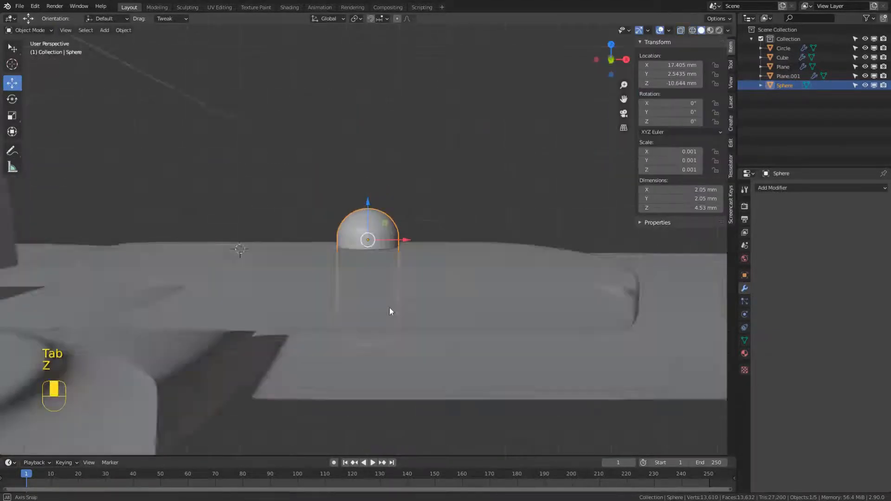
pyautogui.moveTo(389, 308); pyautogui.dragTo(386, 357, button='middle')
pyautogui.rightClick(385, 357)
pyautogui.click(427, 372)
# Step: Duplicate the screw mesh twice, once along Y across the bracket and once midway near its rounded end
pyautogui.press('KP_7')
pyautogui.press('Tab')
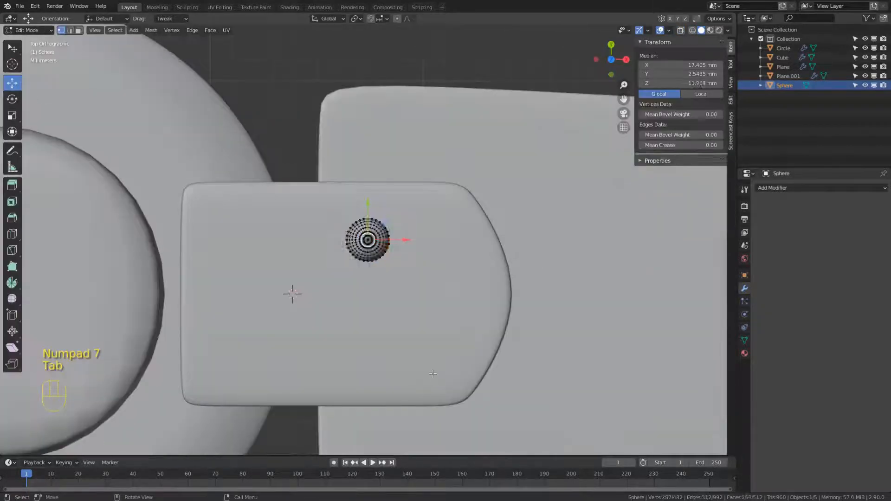
pyautogui.press('a')
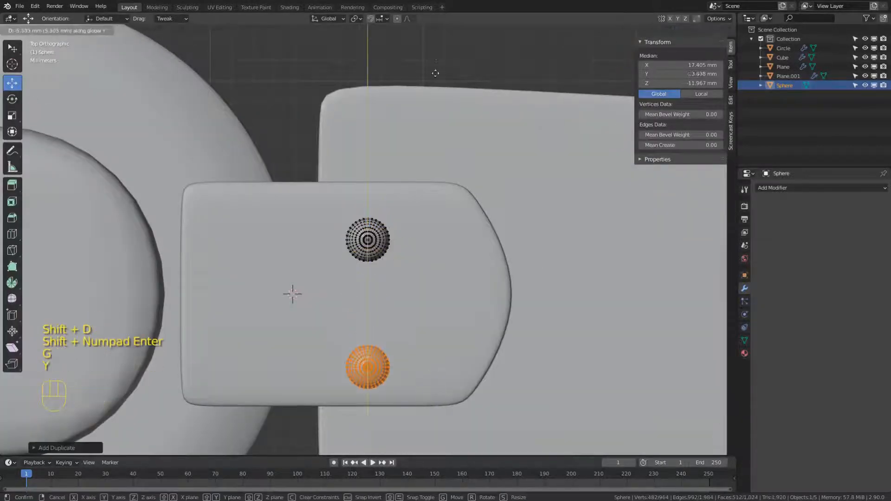
pyautogui.click(382, 222)
pyautogui.hotkey('shift', 'd')
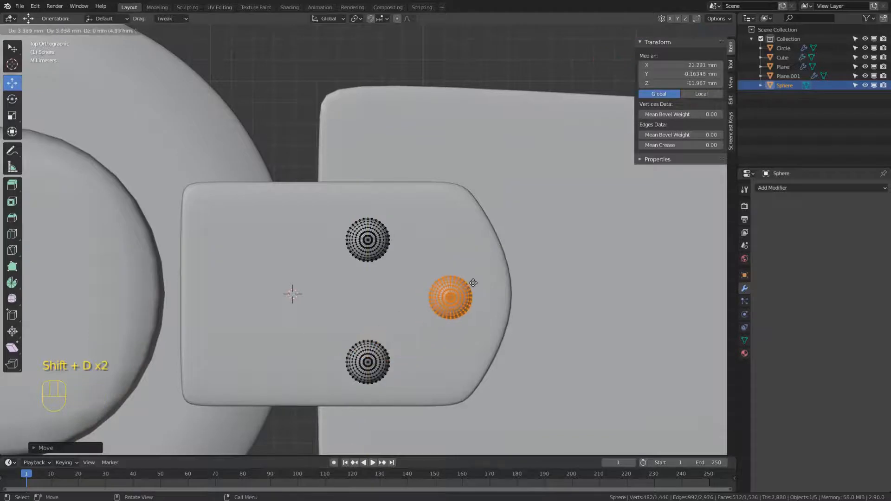
pyautogui.click(474, 282)
pyautogui.press('Tab')
# Step: Snap the 3D cursor to the center of the base disc
pyautogui.scroll(-4, 474, 283)
pyautogui.moveTo(474, 282); pyautogui.dragTo(409, 221, button='middle')
pyautogui.scroll(-2, 408, 221)
pyautogui.click(288, 263)
pyautogui.hotkey('shift', 's')
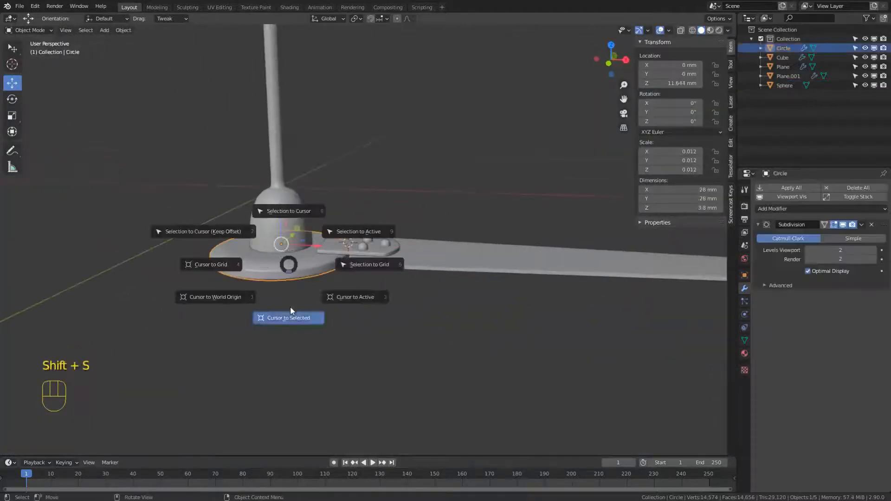
pyautogui.click(291, 314)
# Step: Set the origins of the screws, the blade and the bracket to the 3D cursor
pyautogui.click(361, 247)
pyautogui.rightClick(361, 247)
pyautogui.click(401, 266)
pyautogui.click(433, 270)
pyautogui.rightClick(433, 270)
pyautogui.moveTo(433, 270)
pyautogui.click(478, 289)
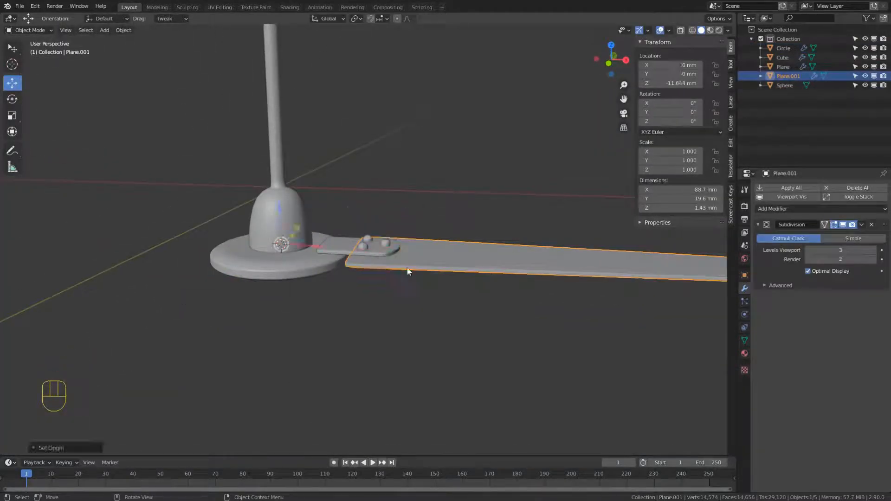
pyautogui.click(348, 243)
pyautogui.rightClick(348, 243)
pyautogui.click(408, 263)
# Step: Add an Array modifier with three copies to the bracket, using the base disc as object offset instead of relative offset
pyautogui.scroll(-3, 408, 264)
pyautogui.moveTo(408, 263); pyautogui.dragTo(381, 304, button='middle')
pyautogui.hotkey('alt', 'a')
pyautogui.keyDown('alt'); pyautogui.moveTo(381, 307); pyautogui.dragTo(348, 252); pyautogui.keyUp('alt')
pyautogui.click(389, 266)
pyautogui.click(802, 208)
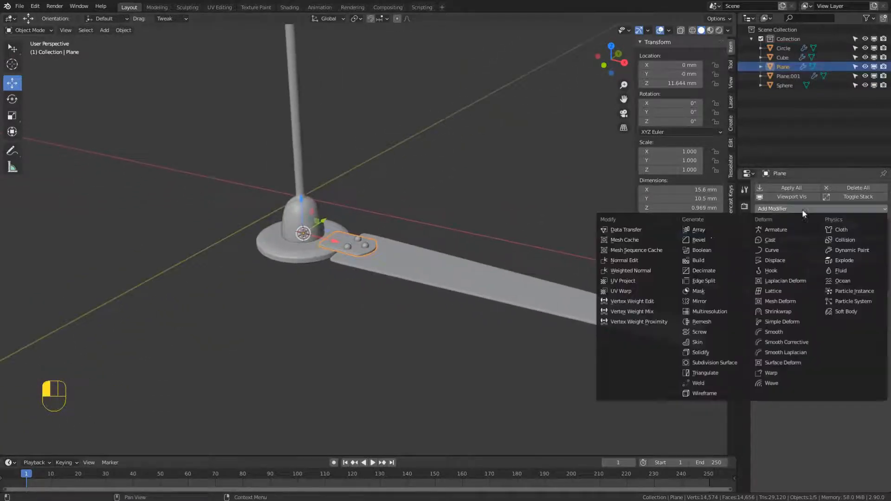
pyautogui.click(706, 232)
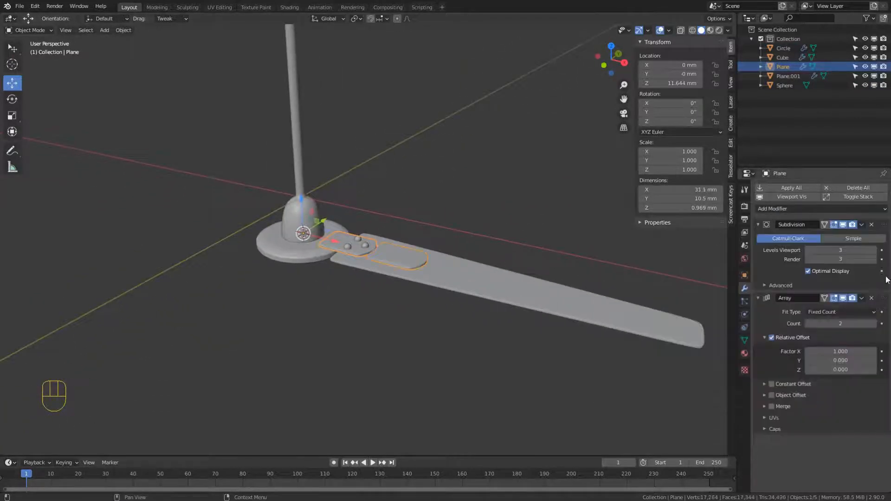
pyautogui.click(772, 396)
pyautogui.click(283, 261)
# Step: Rotate the base disc 120° about the Z axis and apply its scale
pyautogui.click(285, 260)
pyautogui.press('r')
pyautogui.press('z')
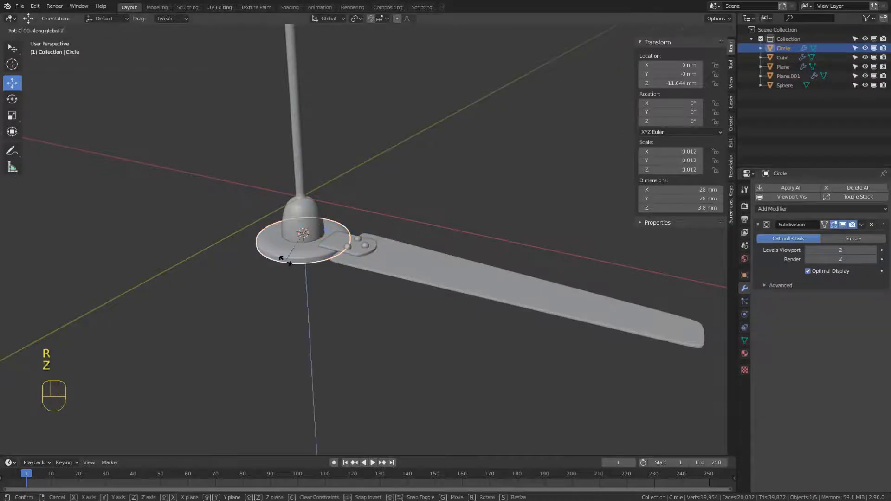
pyautogui.press('Return')
pyautogui.keyDown('alt'); pyautogui.moveTo(296, 264); pyautogui.dragTo(338, 256); pyautogui.keyUp('alt')
pyautogui.hotkey('ctrl', 'a')
pyautogui.click(297, 240)
# Step: Array the screws with a count of 3 using the base disc as object offset, and apply their scale
pyautogui.keyDown('alt'); pyautogui.moveTo(348, 259); pyautogui.dragTo(342, 263); pyautogui.keyUp('alt')
pyautogui.keyDown('alt'); pyautogui.moveTo(475, 300); pyautogui.dragTo(434, 326); pyautogui.keyUp('alt')
pyautogui.click(364, 250)
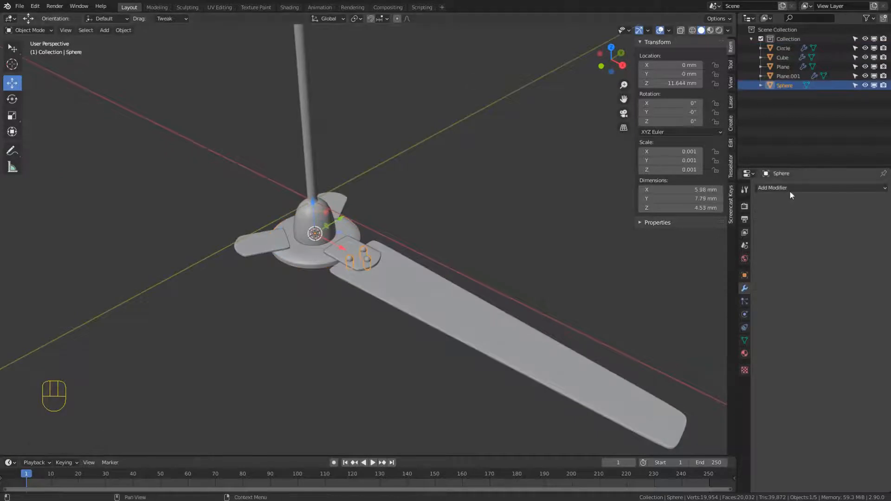
pyautogui.click(789, 209)
pyautogui.click(696, 209)
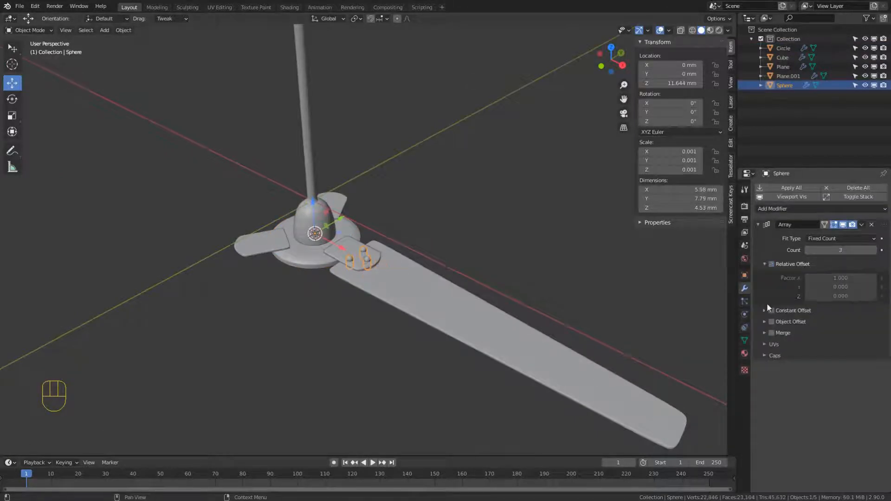
pyautogui.click(295, 264)
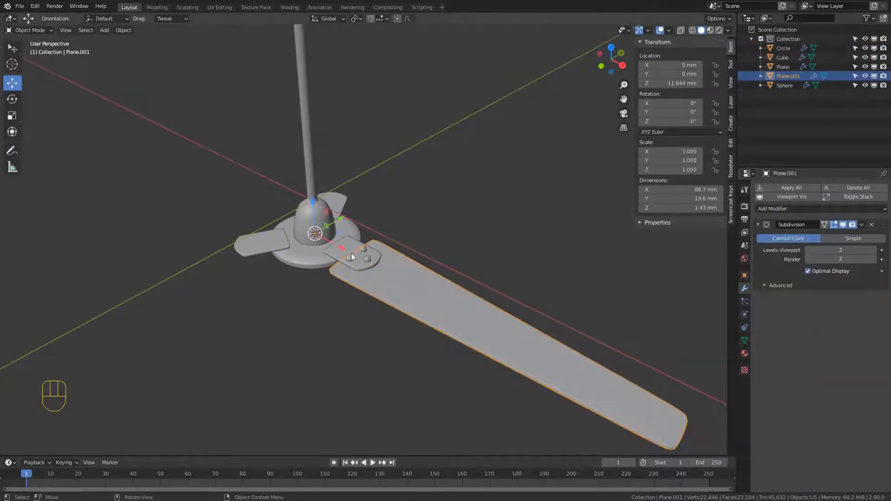
pyautogui.hotkey('ctrl', 'a')
pyautogui.click(312, 250)
pyautogui.hotkey('alt', 'a')
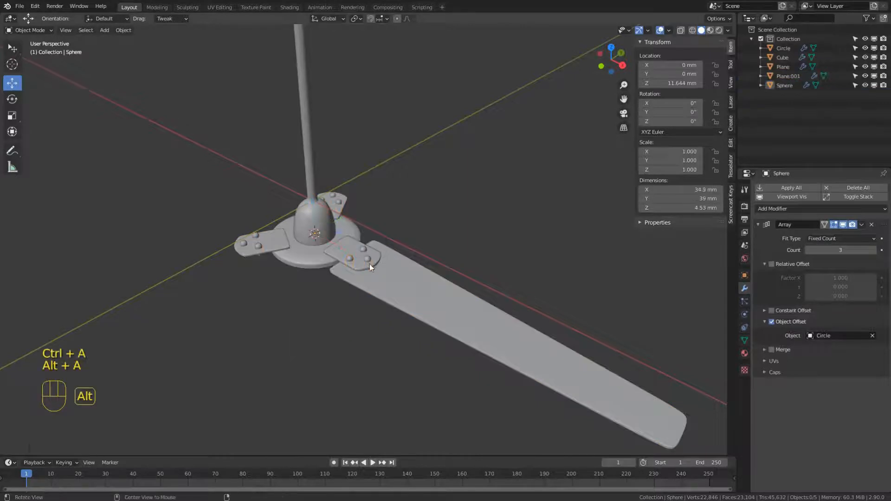
# Step: Add an Array modifier to the blade with count 3, relative offset off and the base disc as object offset
pyautogui.click(369, 264)
pyautogui.click(819, 208)
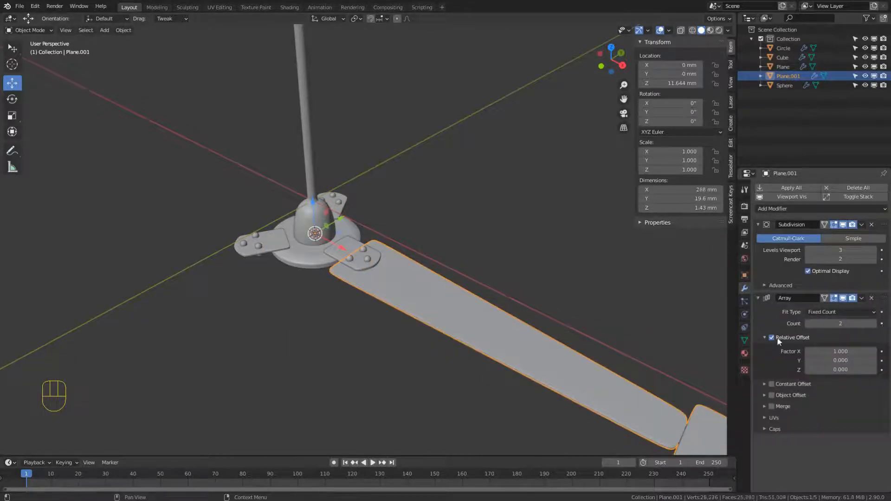
pyautogui.click(829, 408)
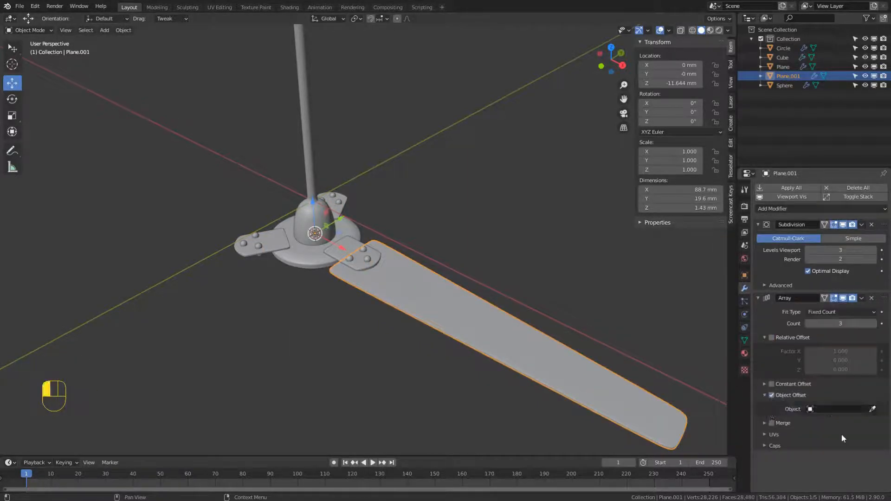
pyautogui.click(324, 278)
pyautogui.hotkey('alt', 'a')
# Step: Parent the brackets, blades and screws to the base disc with the Object option
pyautogui.moveTo(308, 269); pyautogui.dragTo(427, 308, button='middle')
pyautogui.scroll(4, 427, 308)
pyautogui.click(456, 294)
pyautogui.press('z')
pyautogui.keyDown('shift'); pyautogui.click(455, 289); pyautogui.keyUp('shift')
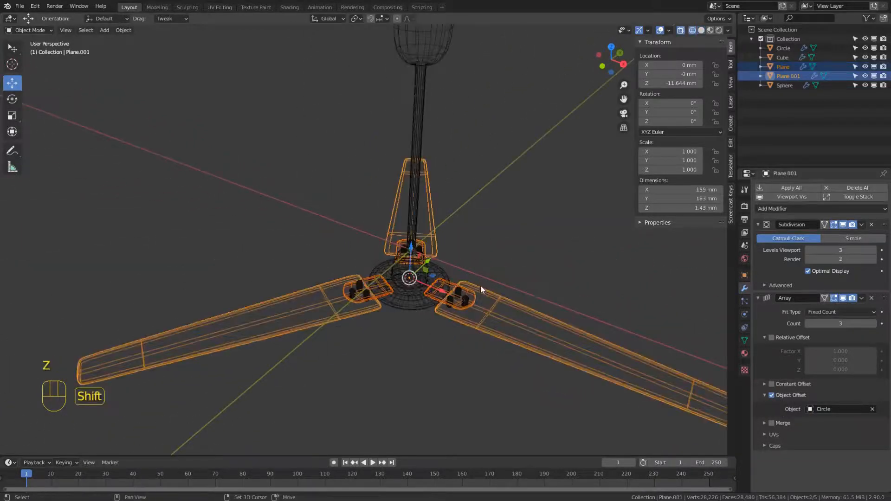
pyautogui.keyDown('shift'); pyautogui.click(480, 286); pyautogui.keyUp('shift')
pyautogui.keyDown('shift'); pyautogui.click(463, 297); pyautogui.keyUp('shift')
pyautogui.keyDown('shift'); pyautogui.click(414, 318); pyautogui.keyUp('shift')
pyautogui.keyDown('shift'); pyautogui.click(413, 308); pyautogui.keyUp('shift')
pyautogui.hotkey('ctrl', 'p')
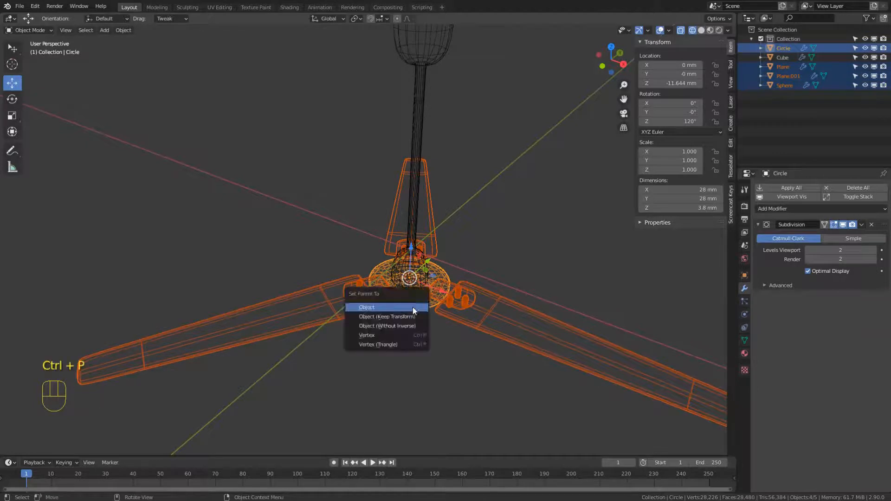
pyautogui.click(413, 307)
pyautogui.press('z')
# Step: Try rotating the base disc about the Z axis to test the parented blades
pyautogui.hotkey('alt', 'a')
pyautogui.click(430, 302)
pyautogui.press('r')
pyautogui.press('z')
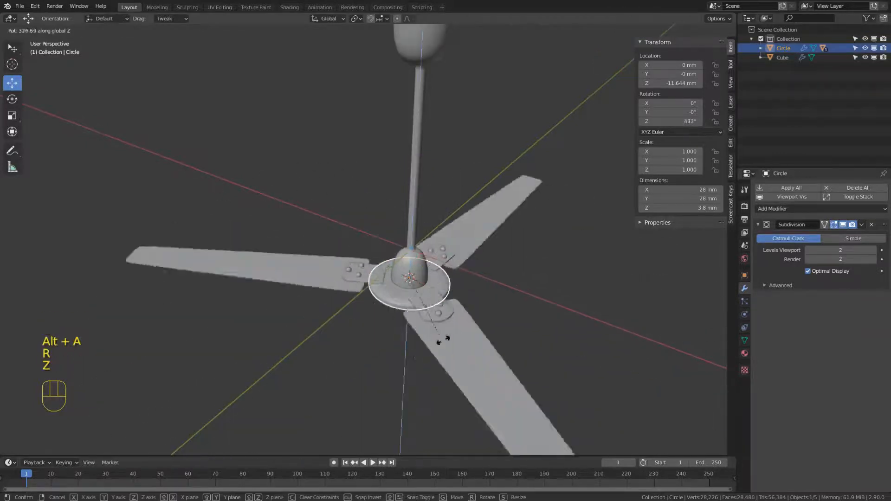
pyautogui.rightClick(443, 338)
pyautogui.scroll(-3, 418, 288)
pyautogui.rightClick(413, 278)
pyautogui.hotkey('alt', 'a')
# Step: Turn on the face orientation overlay to check the normals of the fan parts
pyautogui.moveTo(397, 282)
pyautogui.mouseDown(button='middle')
pyautogui.moveTo(377, 292)
pyautogui.moveTo(409, 294)
pyautogui.mouseUp(button='middle')
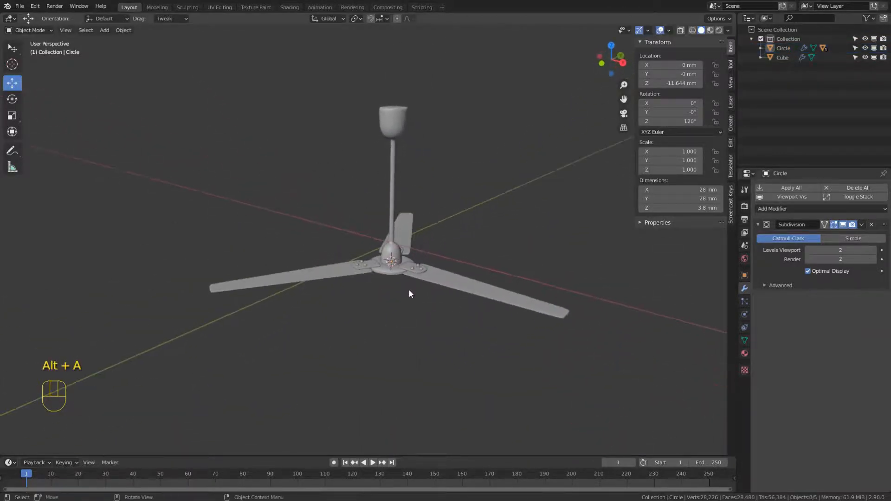
pyautogui.click(671, 30)
pyautogui.click(611, 198)
# Step: Recalculate the normals of the blades, stem assembly and base disc to face outside, and hide the face orientation overlay
pyautogui.click(403, 214)
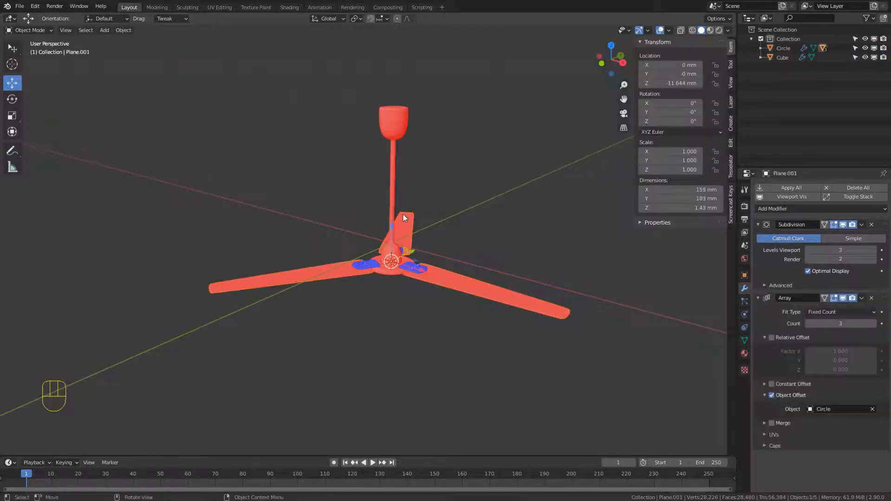
pyautogui.keyDown('shift'); pyautogui.click(390, 183); pyautogui.keyUp('shift')
pyautogui.press('Tab')
pyautogui.press('a')
pyautogui.hotkey('shift', 'n')
pyautogui.press('Tab')
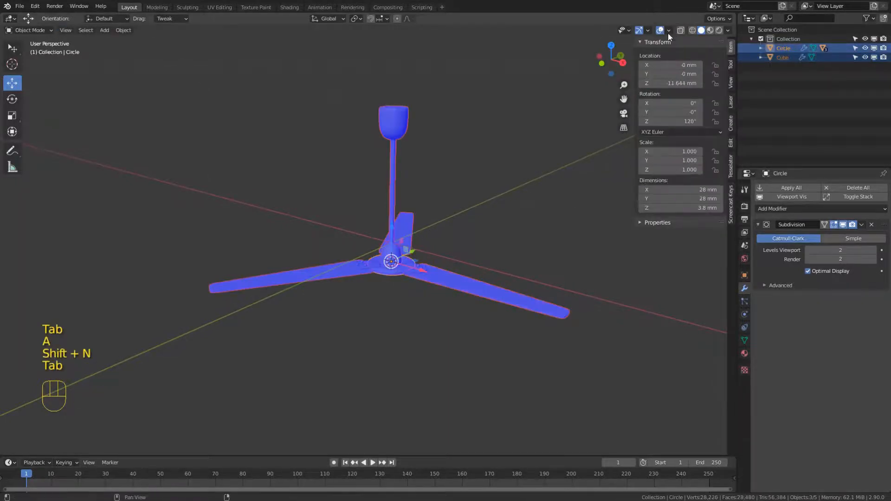
pyautogui.click(668, 31)
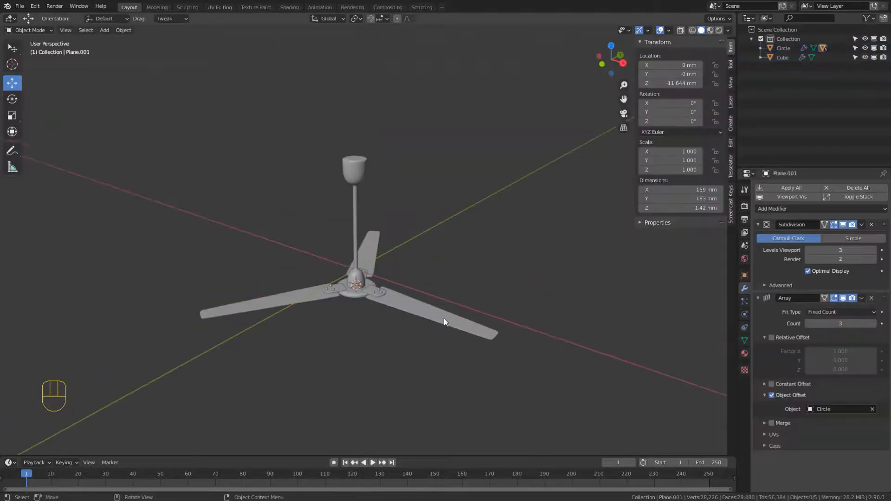
# Step: Widen the whole blade mesh along Y by a factor of about 1.5
pyautogui.click(443, 319)
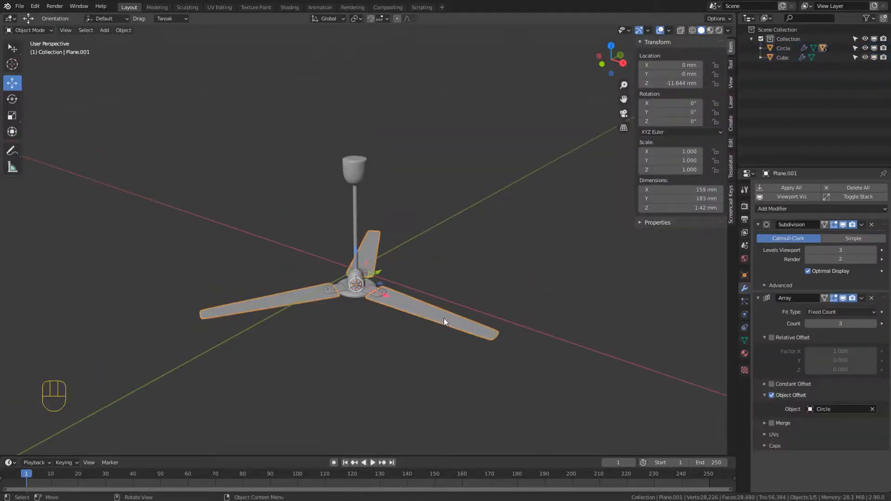
pyautogui.press('Tab')
pyautogui.press('a')
pyautogui.press('KP_7')
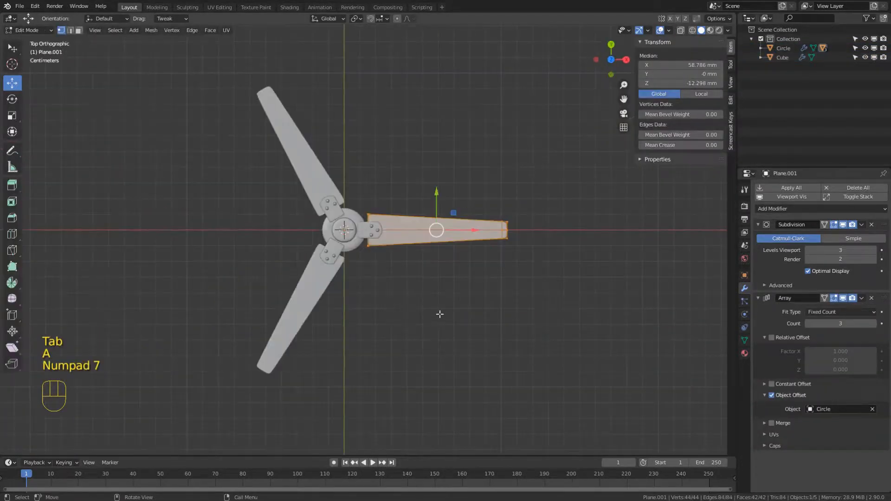
pyautogui.press('s')
pyautogui.press('y')
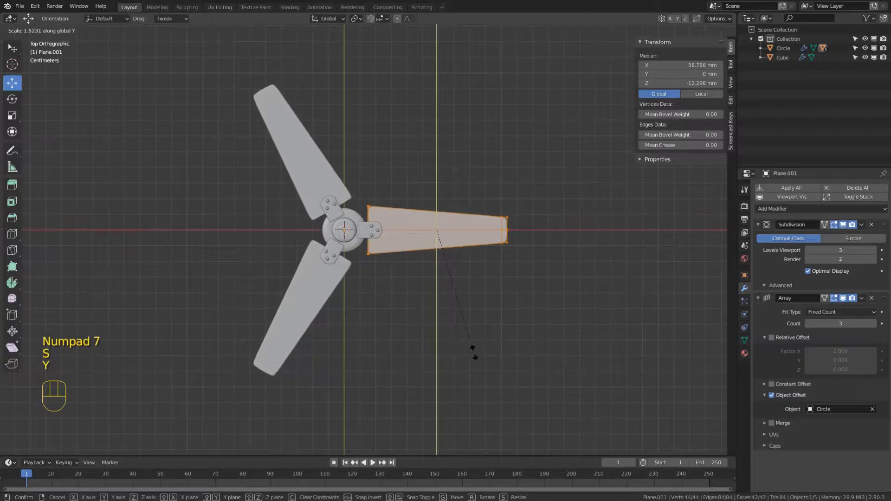
pyautogui.click(469, 347)
pyautogui.press('Tab')
pyautogui.hotkey('alt', 'a')
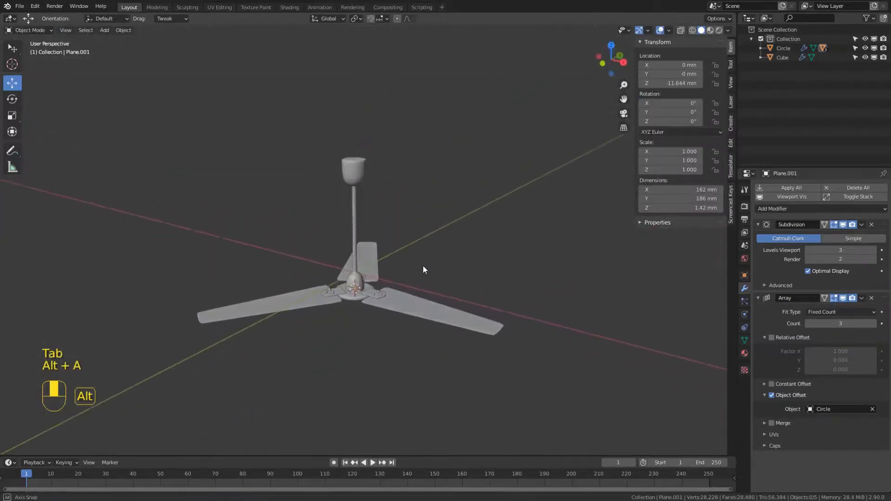